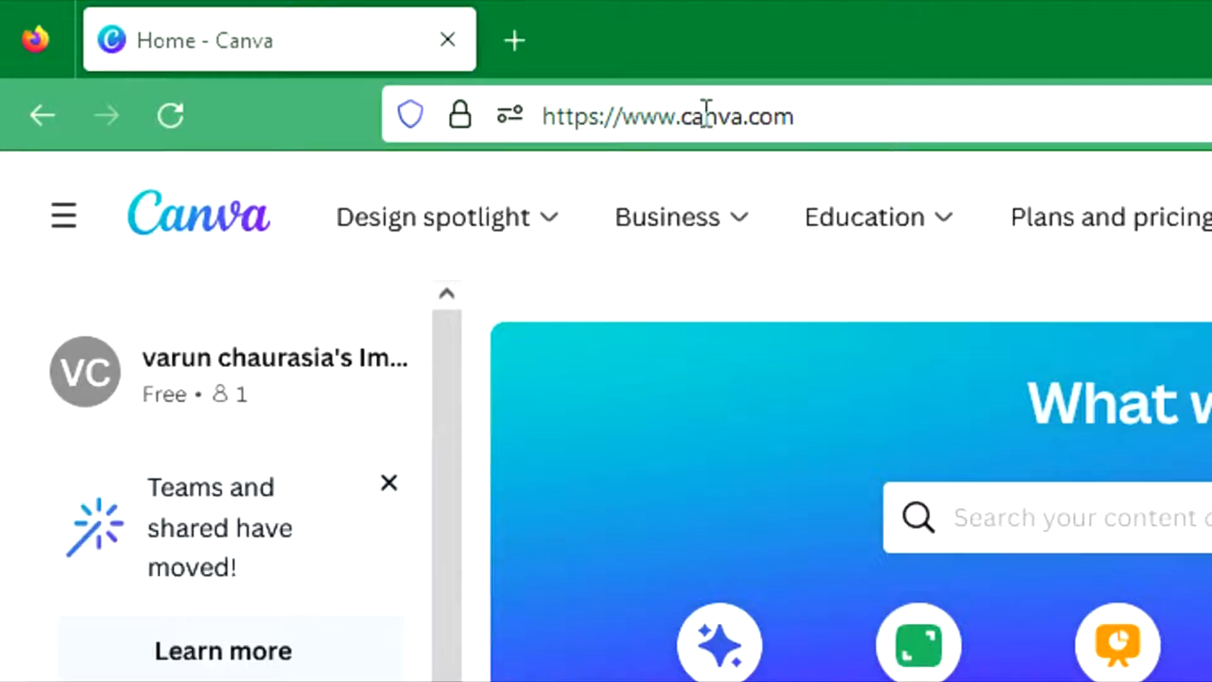
- Create a new blank Video design sized 1920 × 1080 px
click(705, 116)
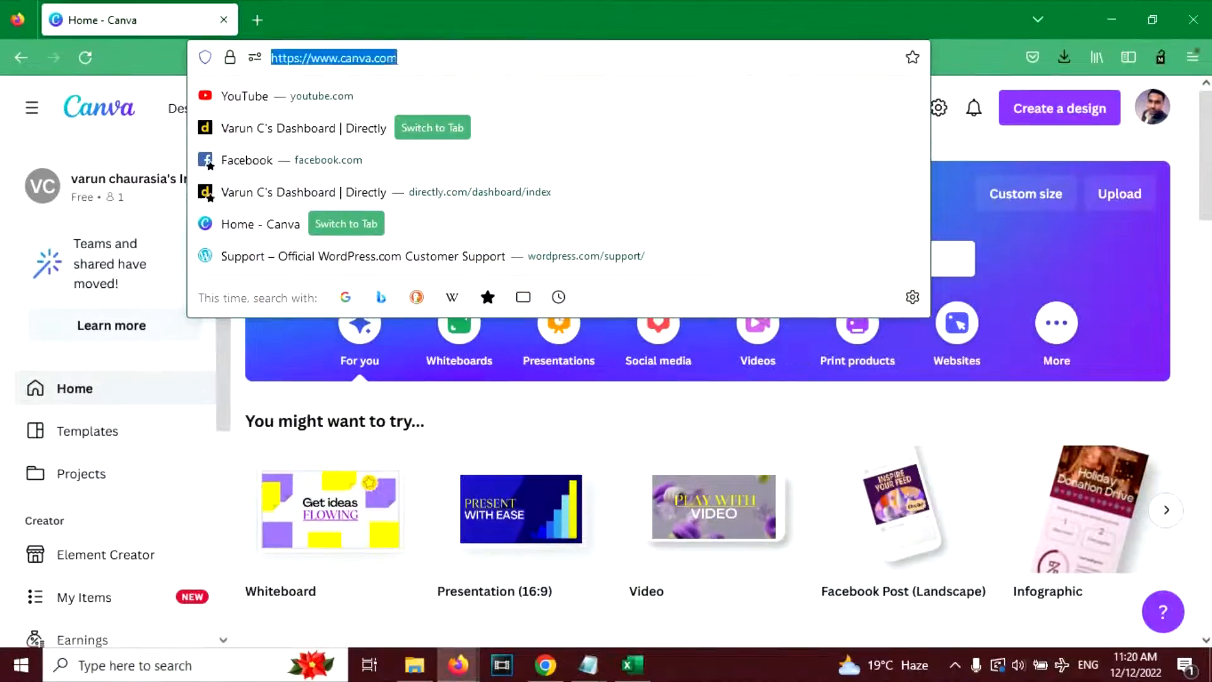
key(Escape)
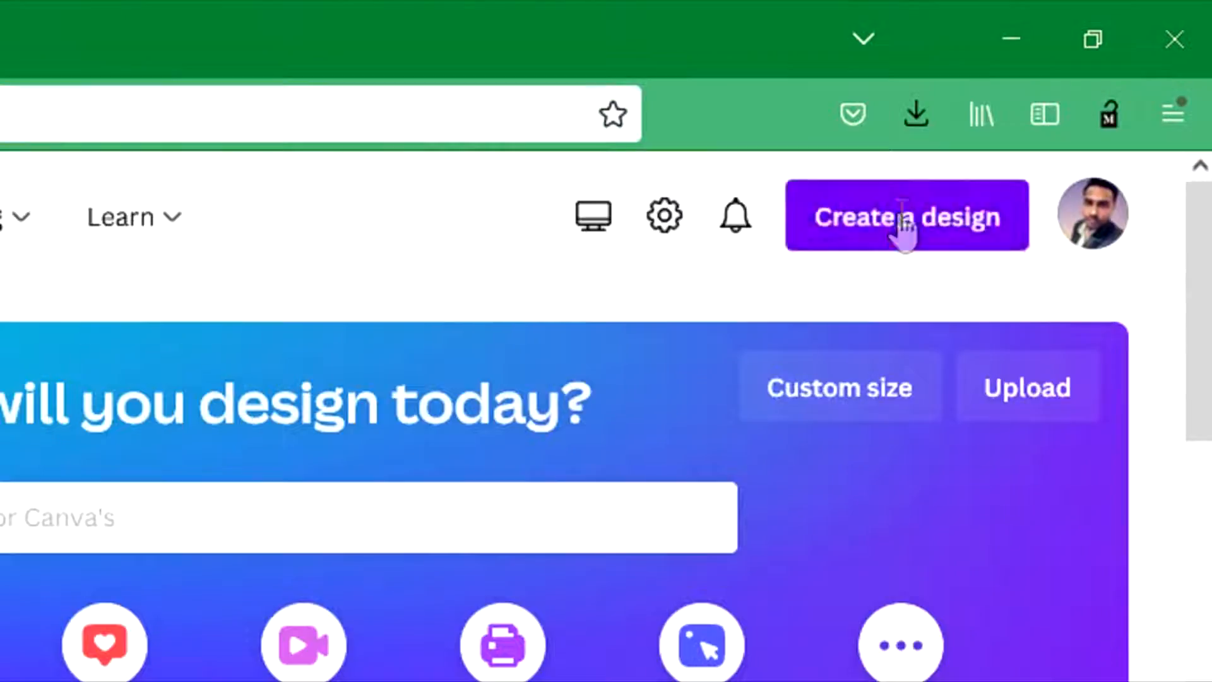
click(1058, 113)
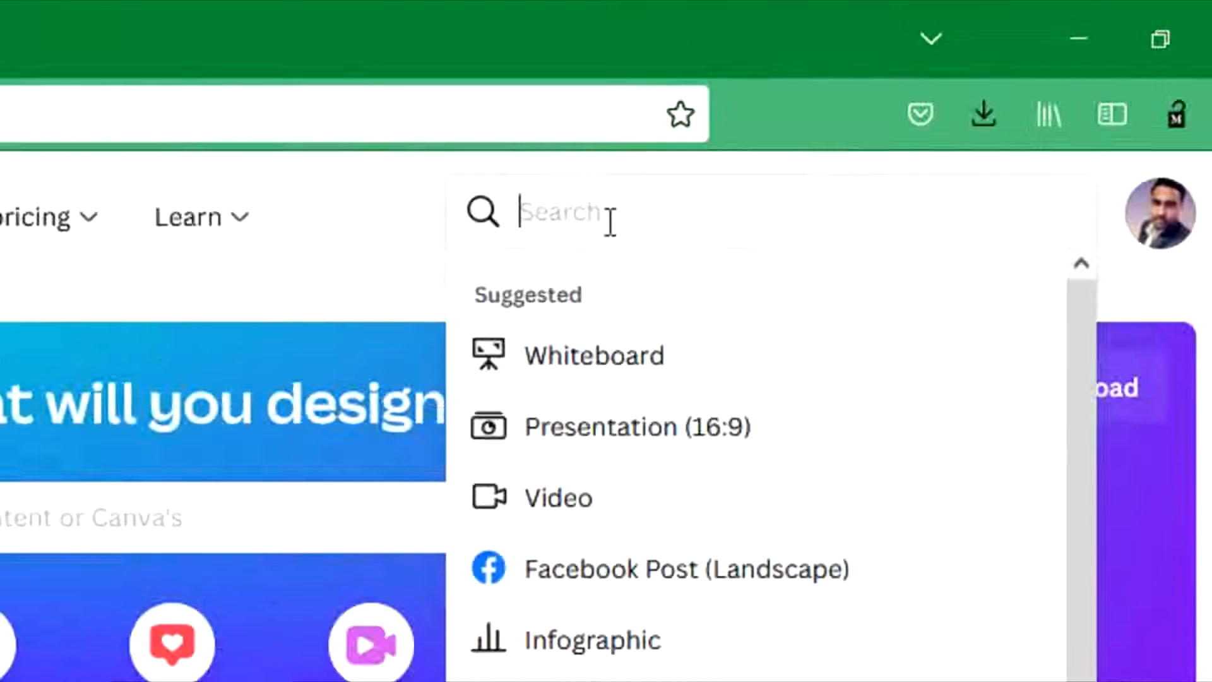
text(video)
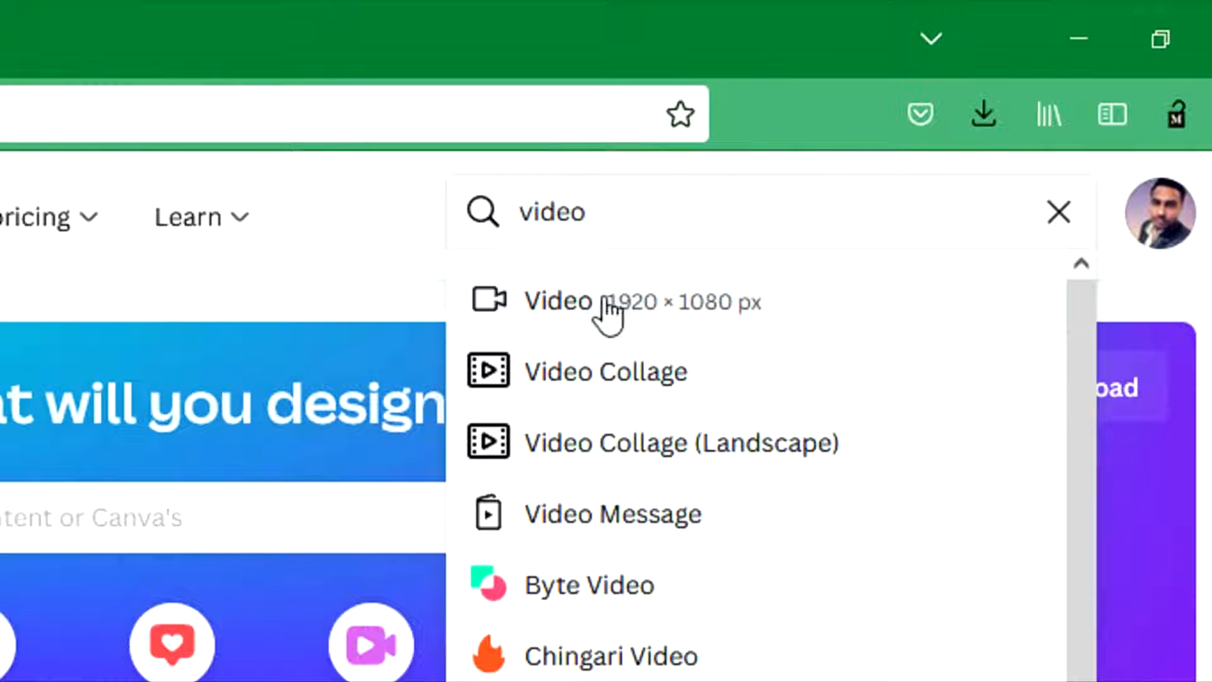
click(606, 303)
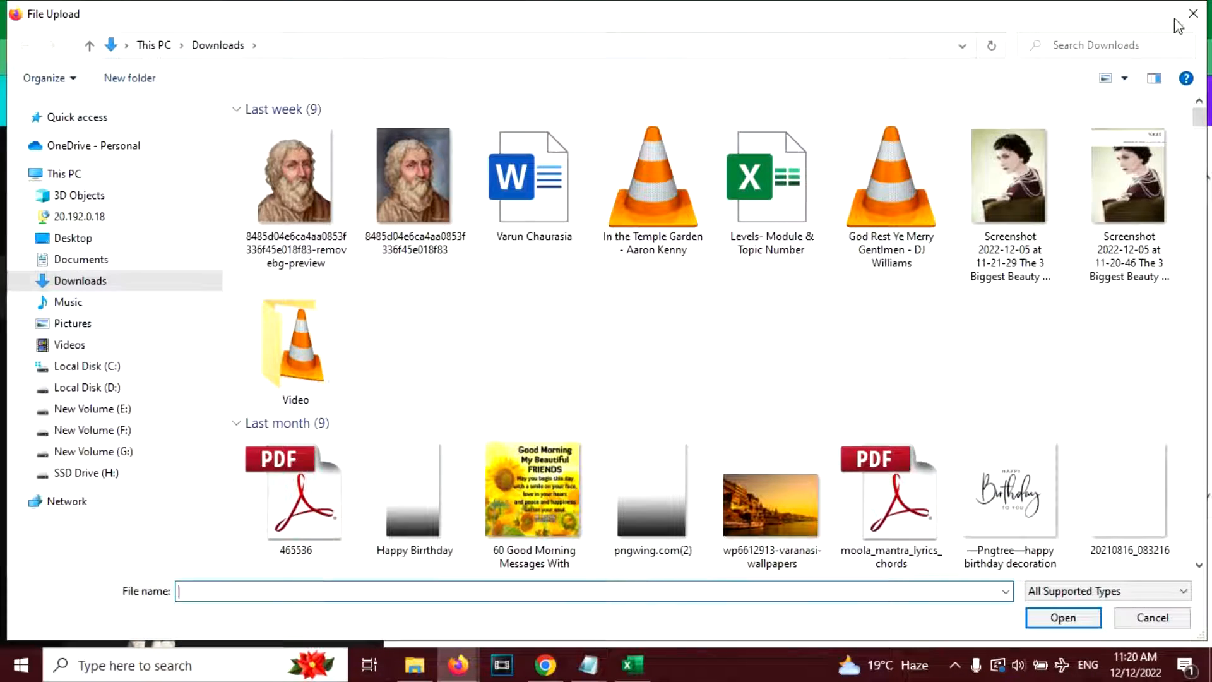
- Cancel the file upload and place the uploaded Abraham Lincoln portrait on the blank page, slightly left of centre
click(1193, 14)
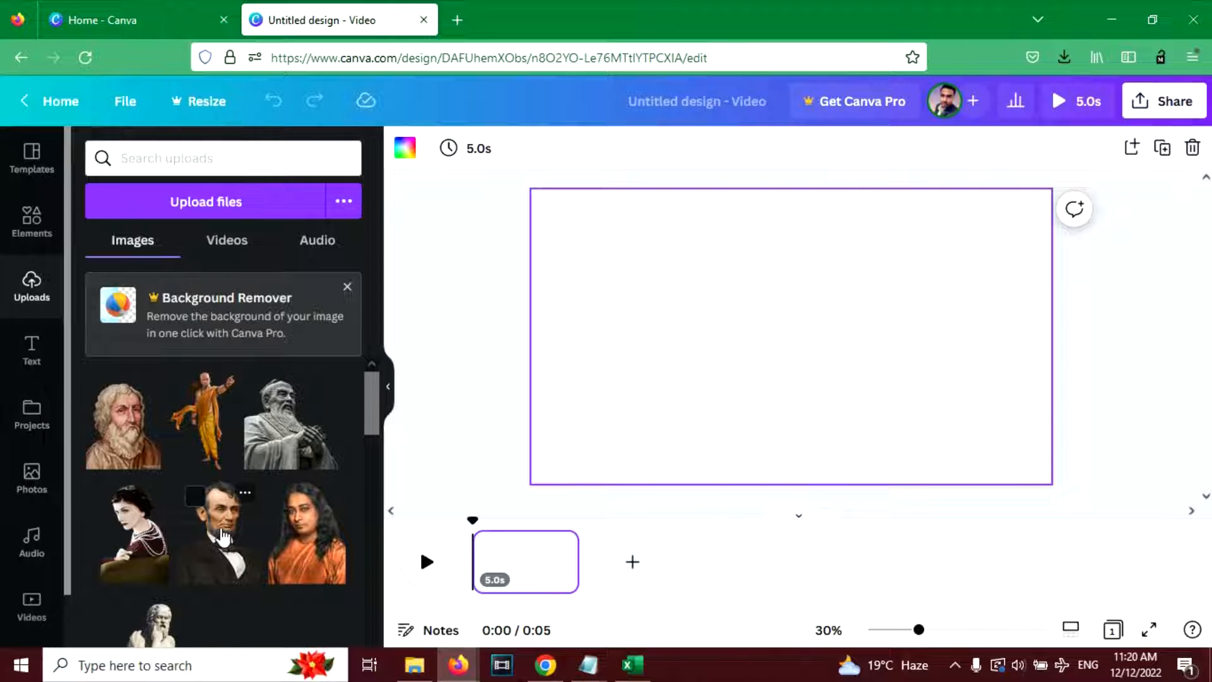
click(222, 537)
drag(794, 308, 660, 285)
- Open the remove.bg website in a new browser tab
key(ctrl+t)
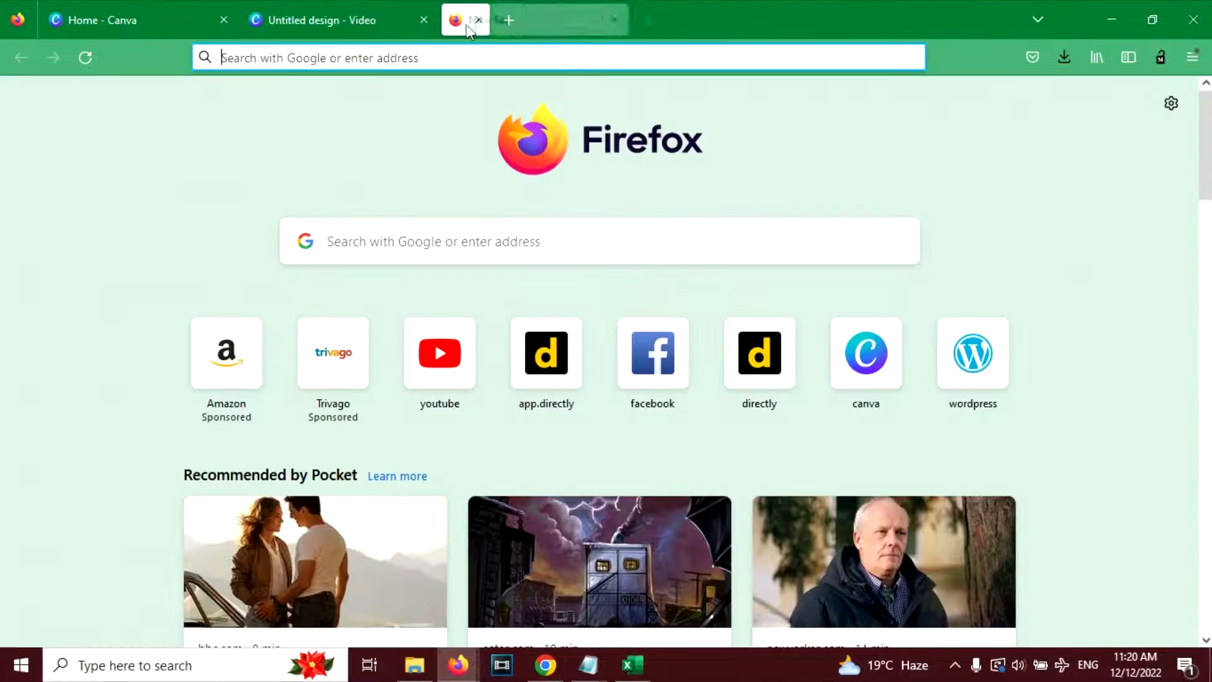
text(remove.bg/)
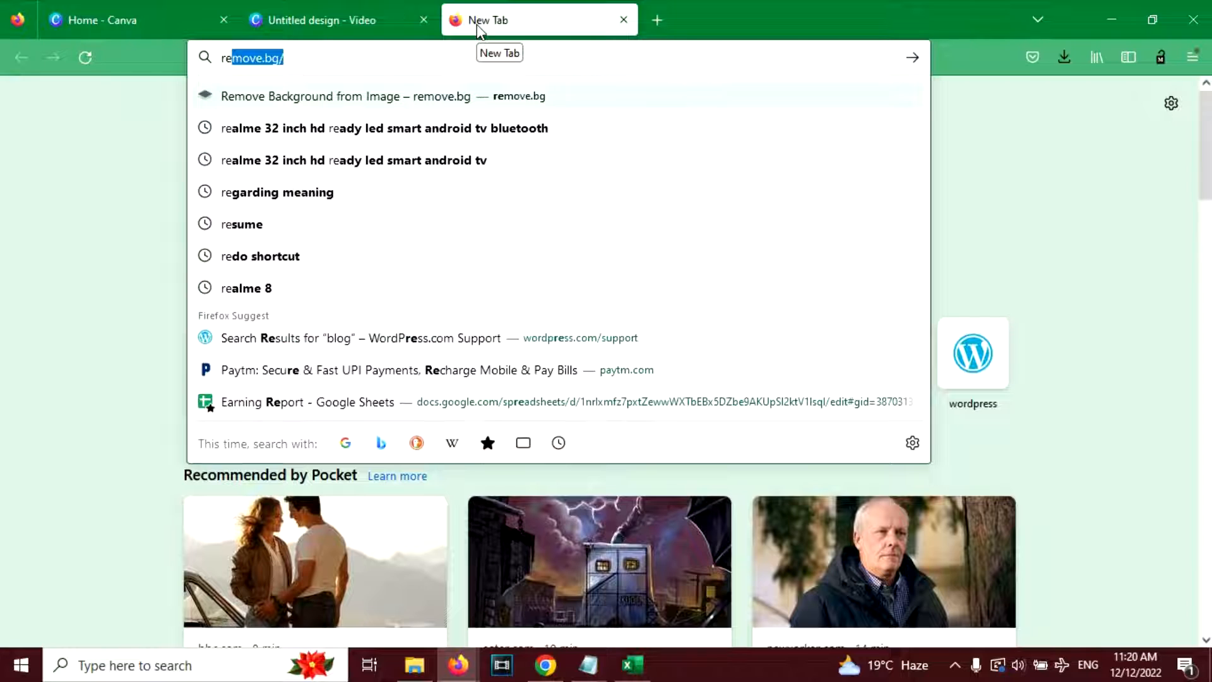
key(Return)
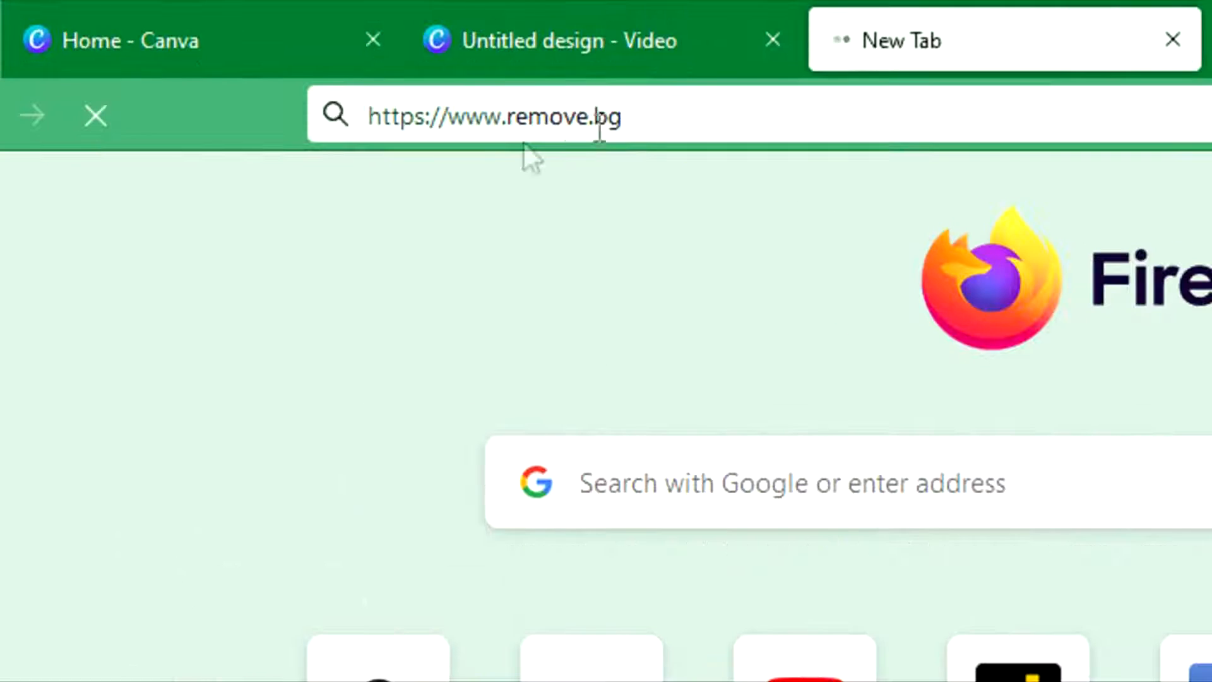
click(671, 125)
drag(671, 125, 388, 126)
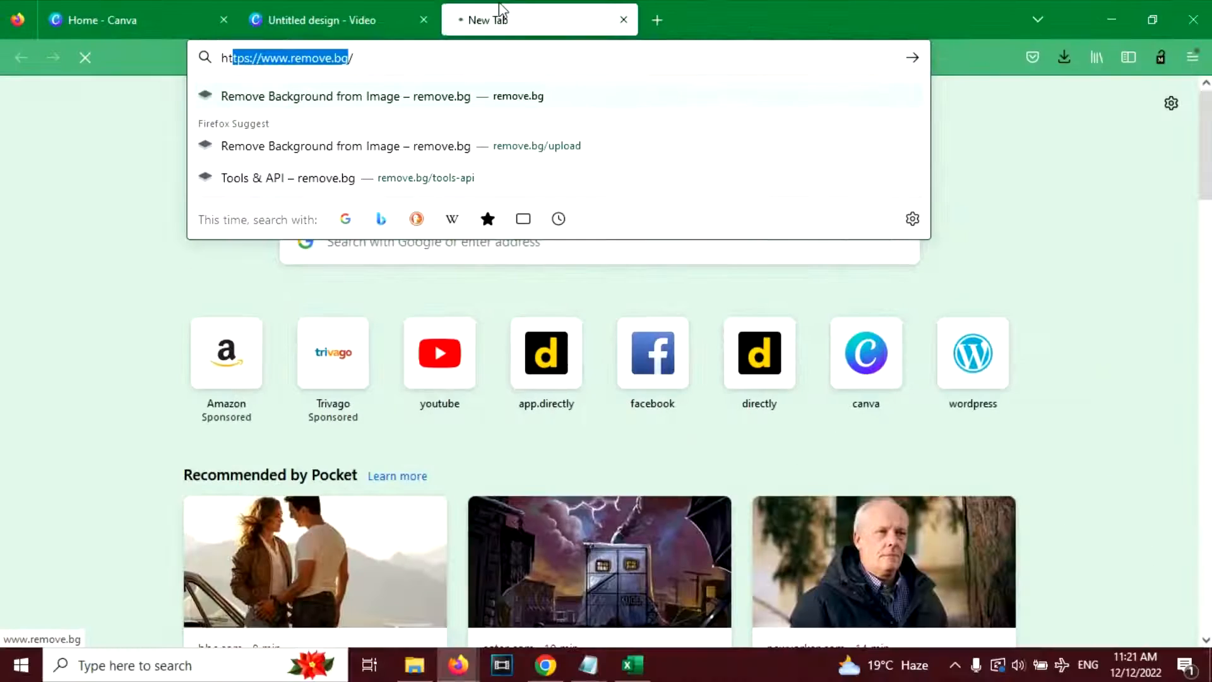
click(65, 160)
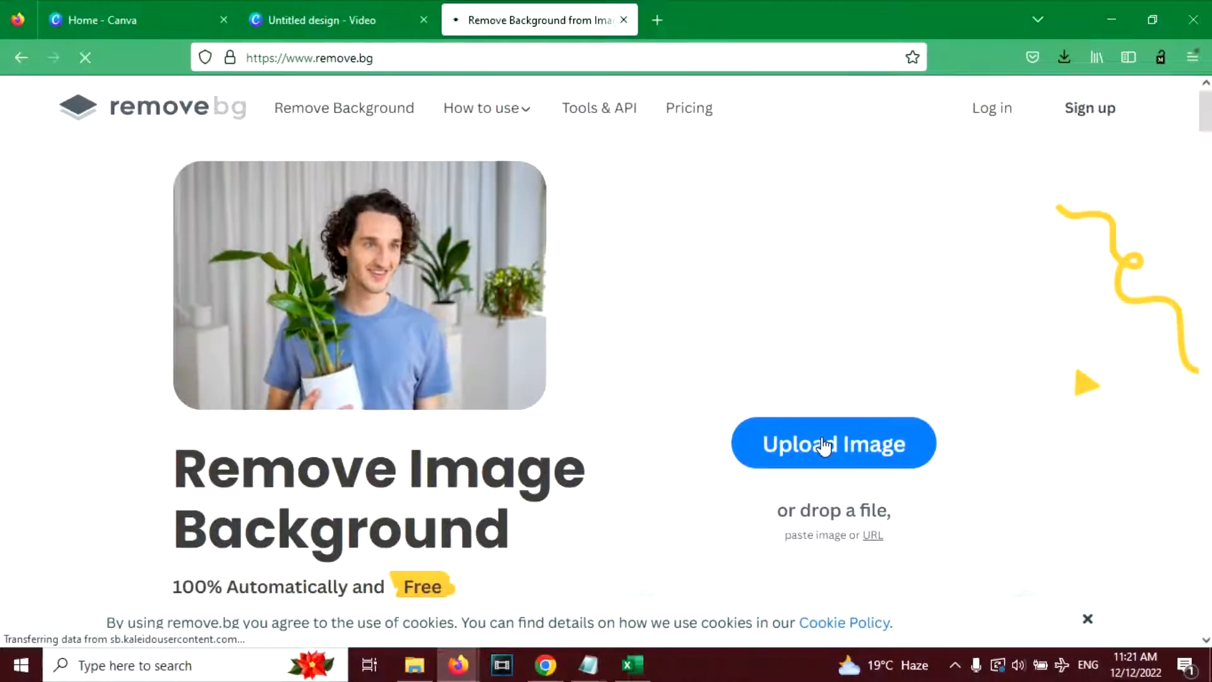
- Upload the bearded man's portrait to remove.bg for background removal, and close the site to return to the Canva design
click(819, 442)
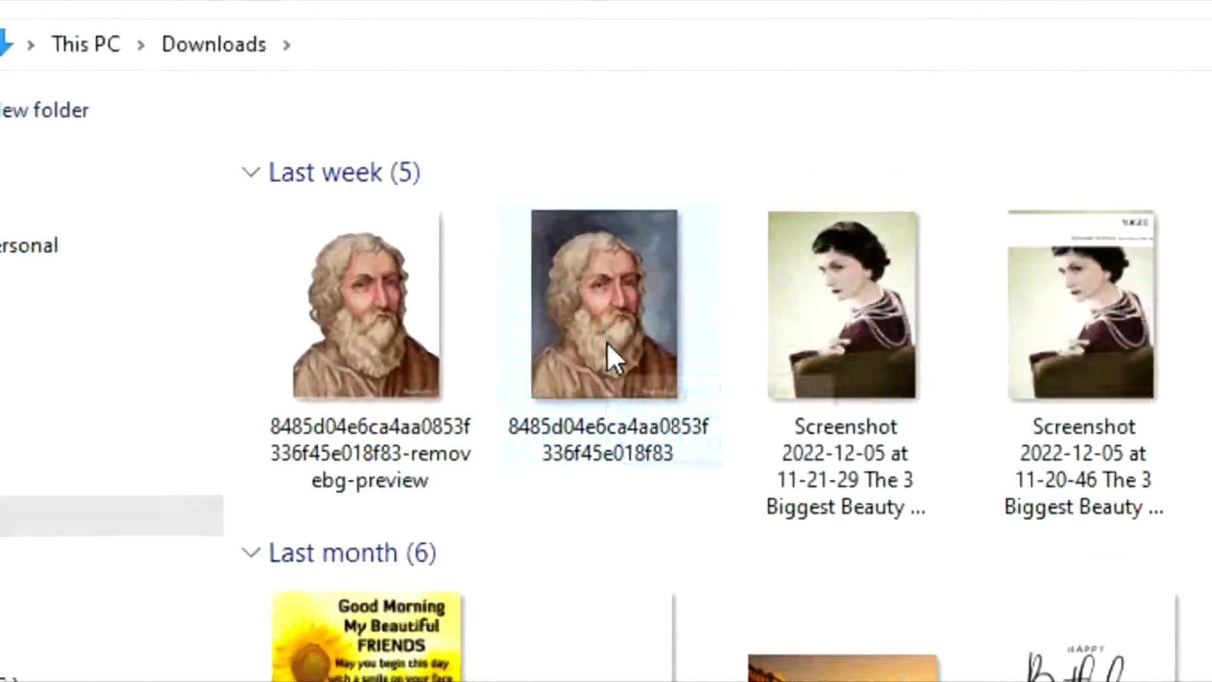
double_click(413, 192)
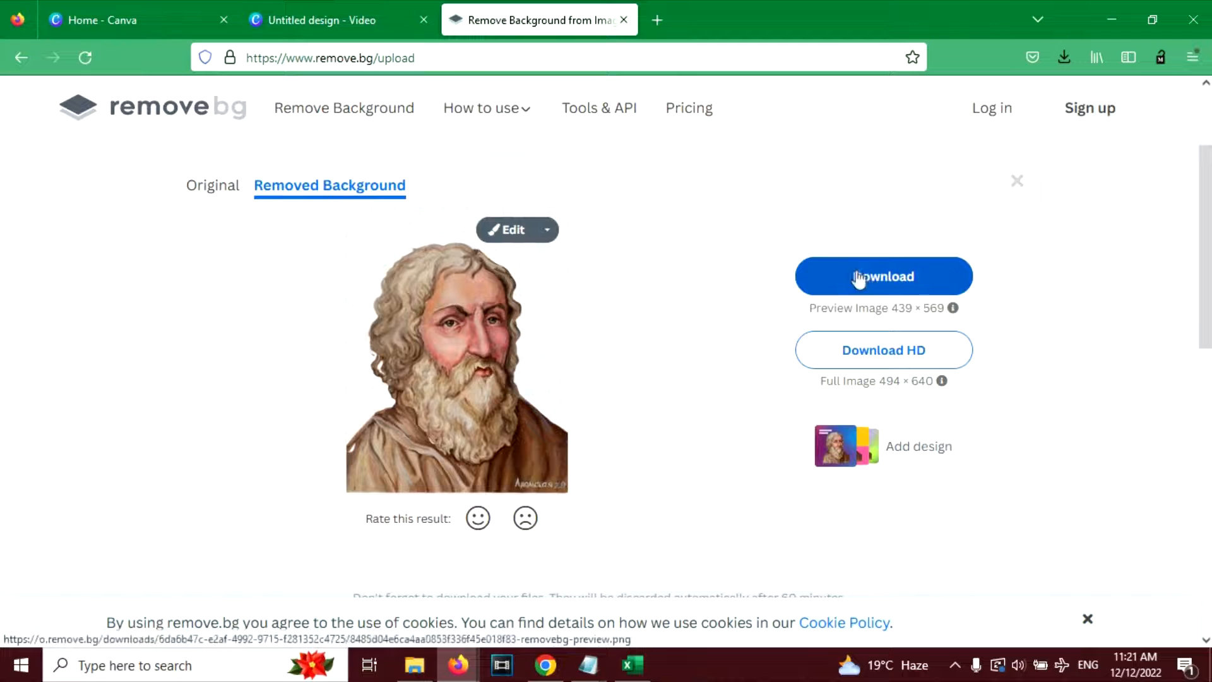
click(625, 21)
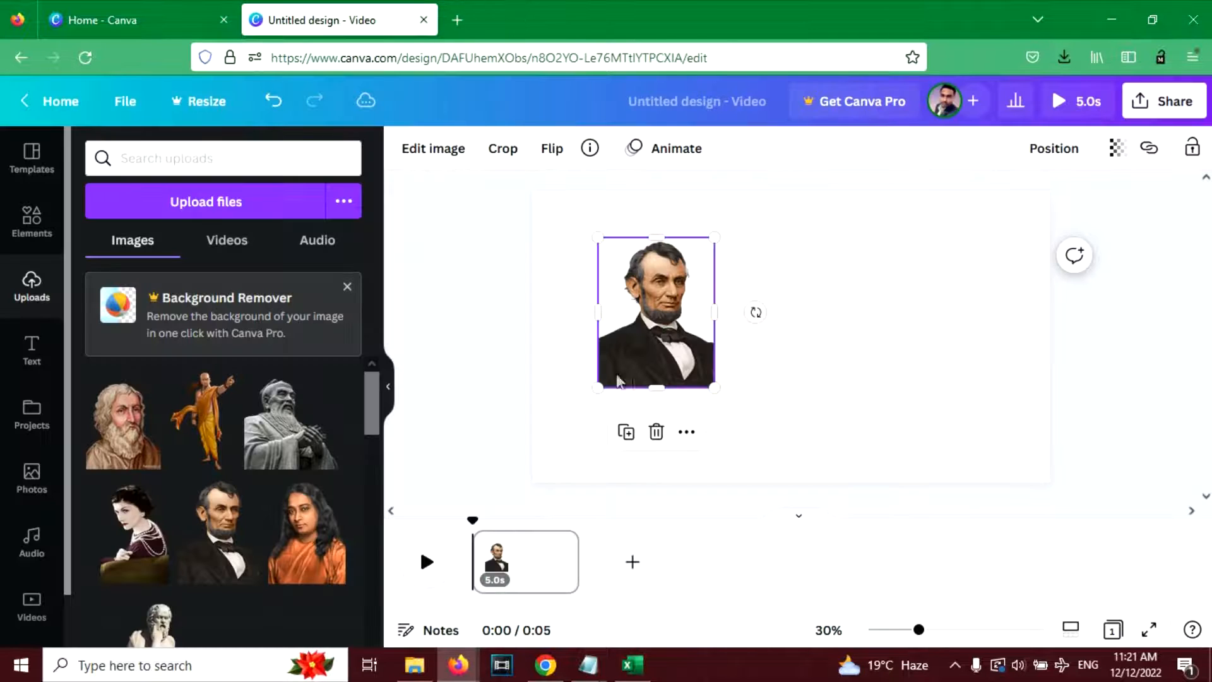
- Enlarge the Abraham Lincoln portrait to nearly the full page height and align it with the page's left edge
drag(634, 323, 569, 276)
drag(652, 342, 768, 490)
click(494, 338)
click(685, 359)
click(847, 312)
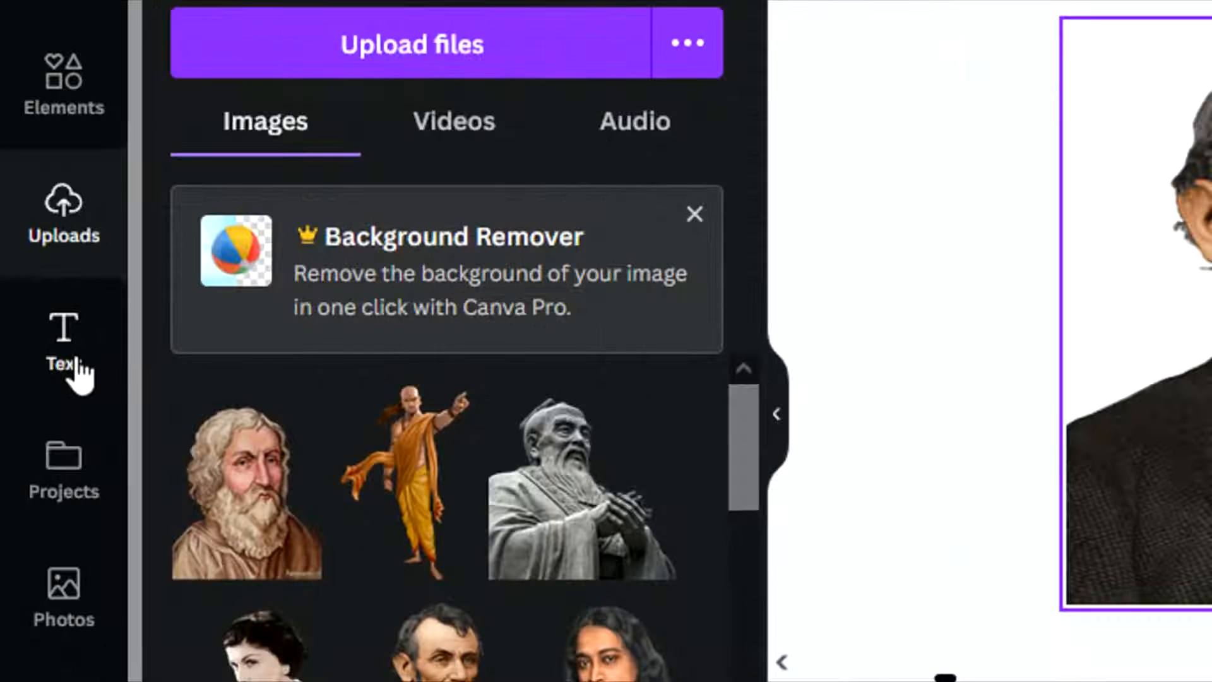
- Add a subheading text box and place it in the empty area to the right of the portrait
click(39, 364)
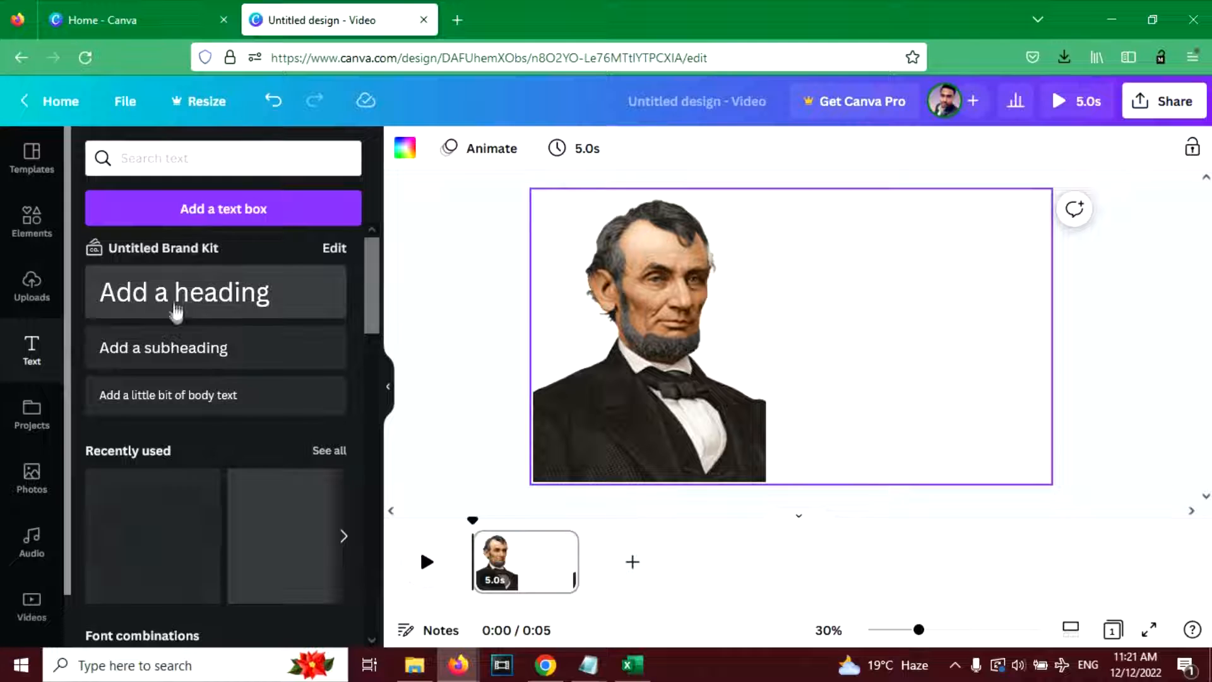
click(183, 359)
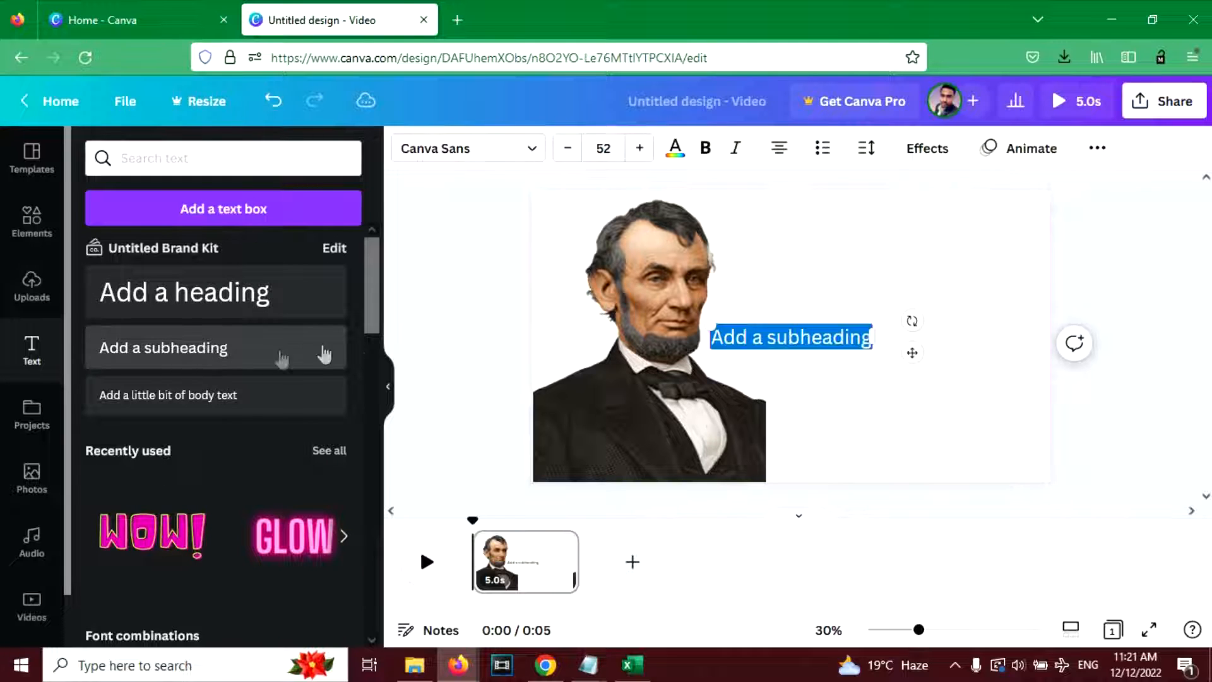
drag(915, 352, 1010, 296)
click(899, 294)
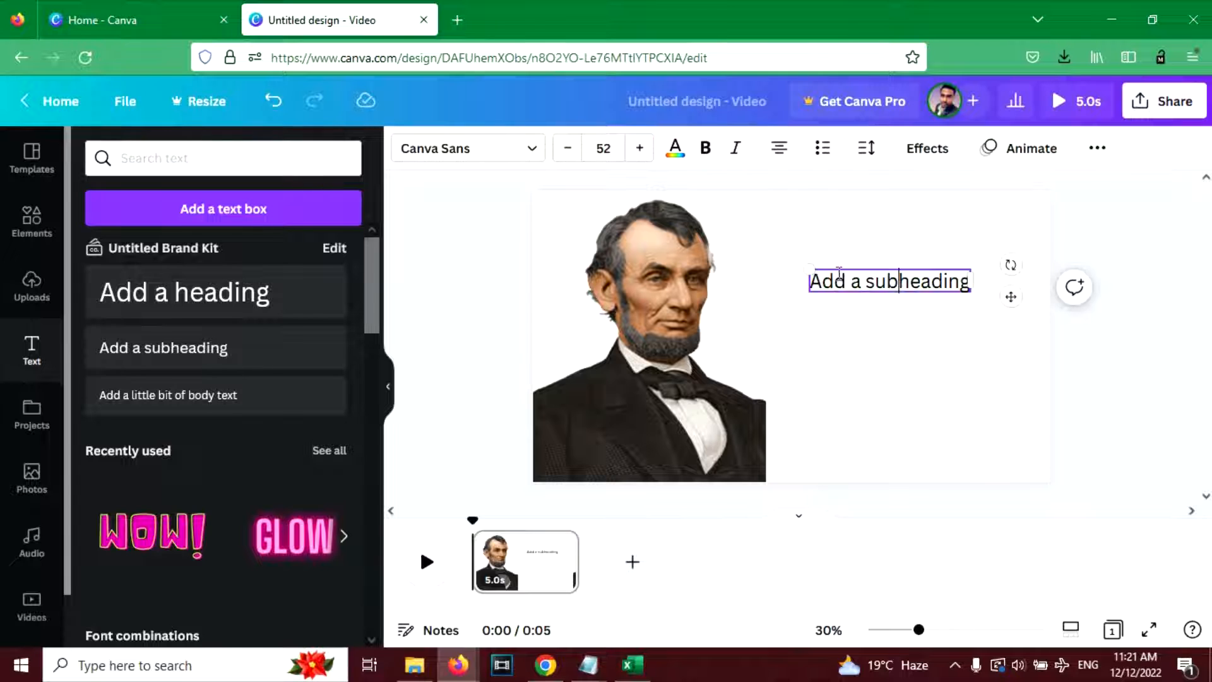
- Search the web in a new browser tab for "abraham lincoln quote"
click(457, 20)
text(Abr)
key(BackSpace)
key(BackSpace)
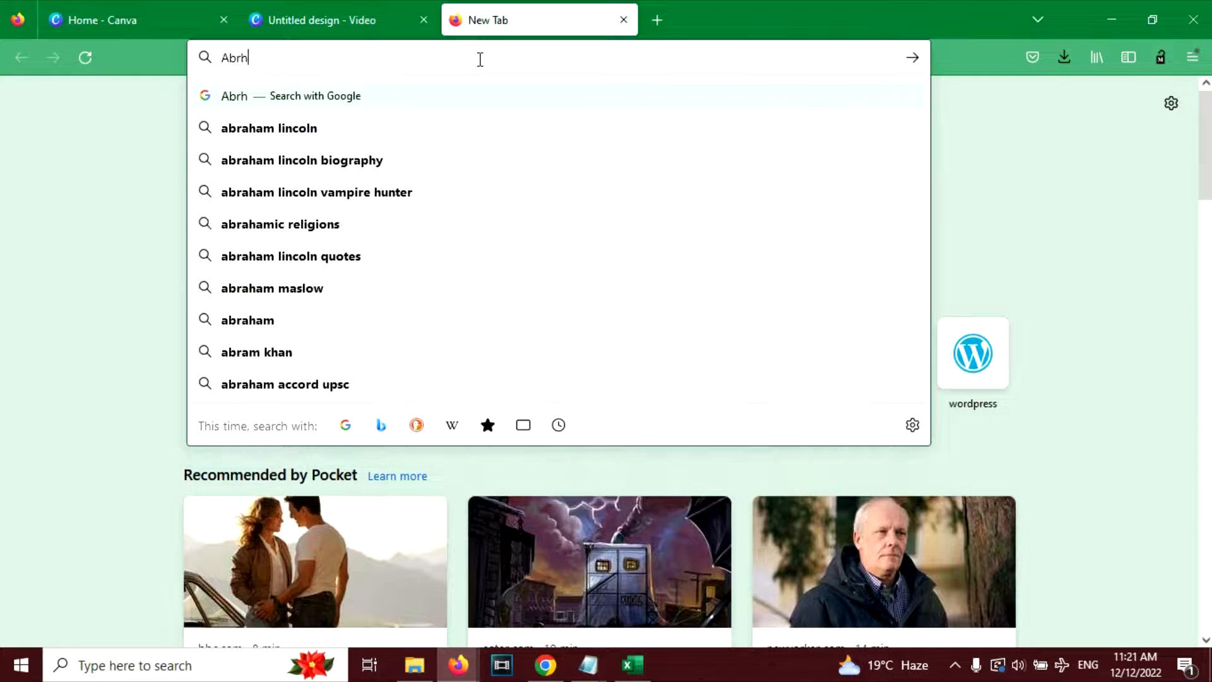
key(BackSpace)
key(BackSpace)
key(BackSpace)
key(BackSpace)
key(BackSpace)
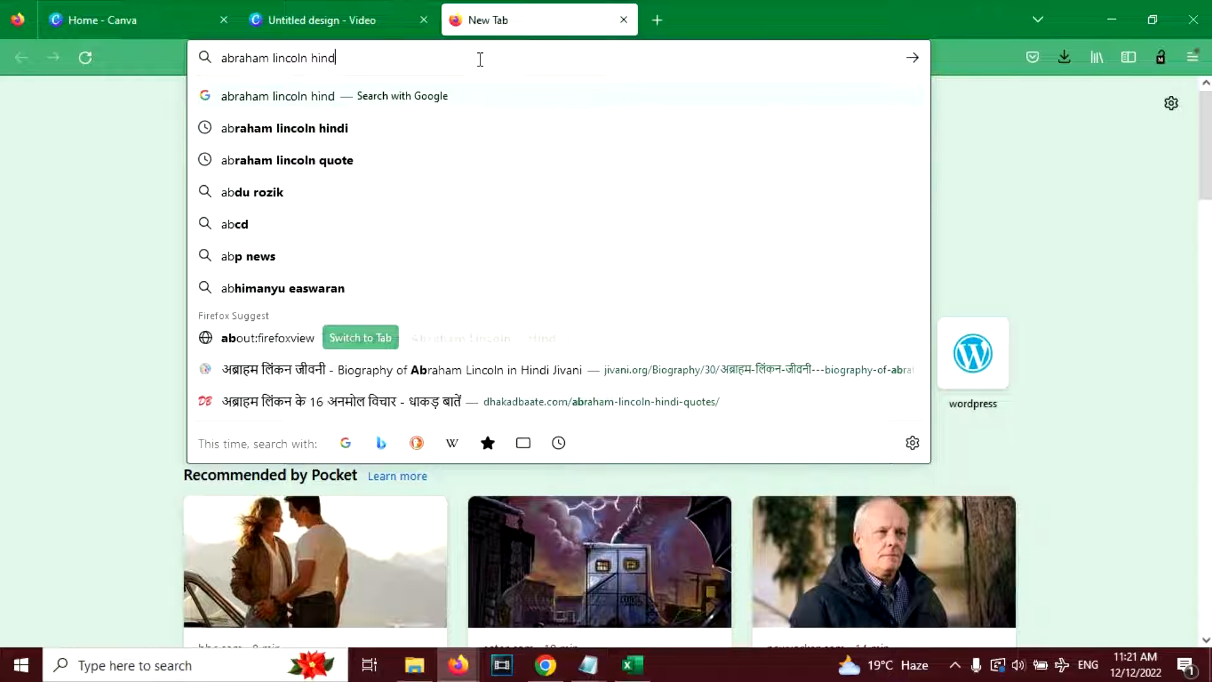
text(quote)
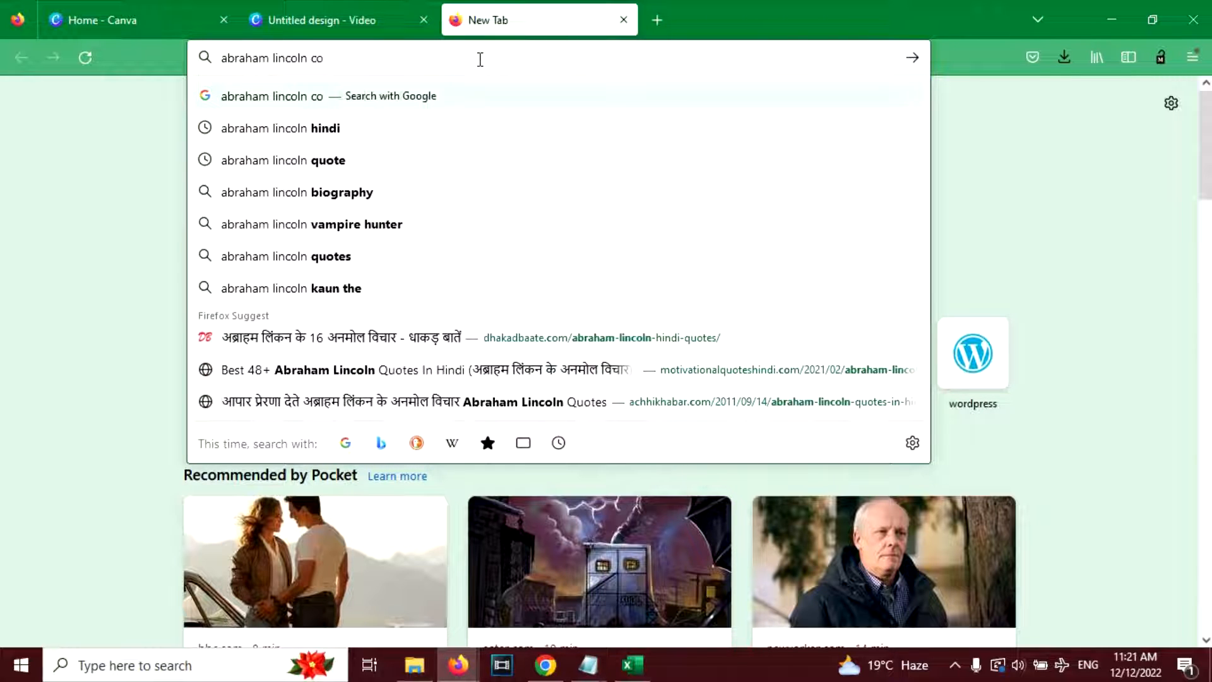
key(Return)
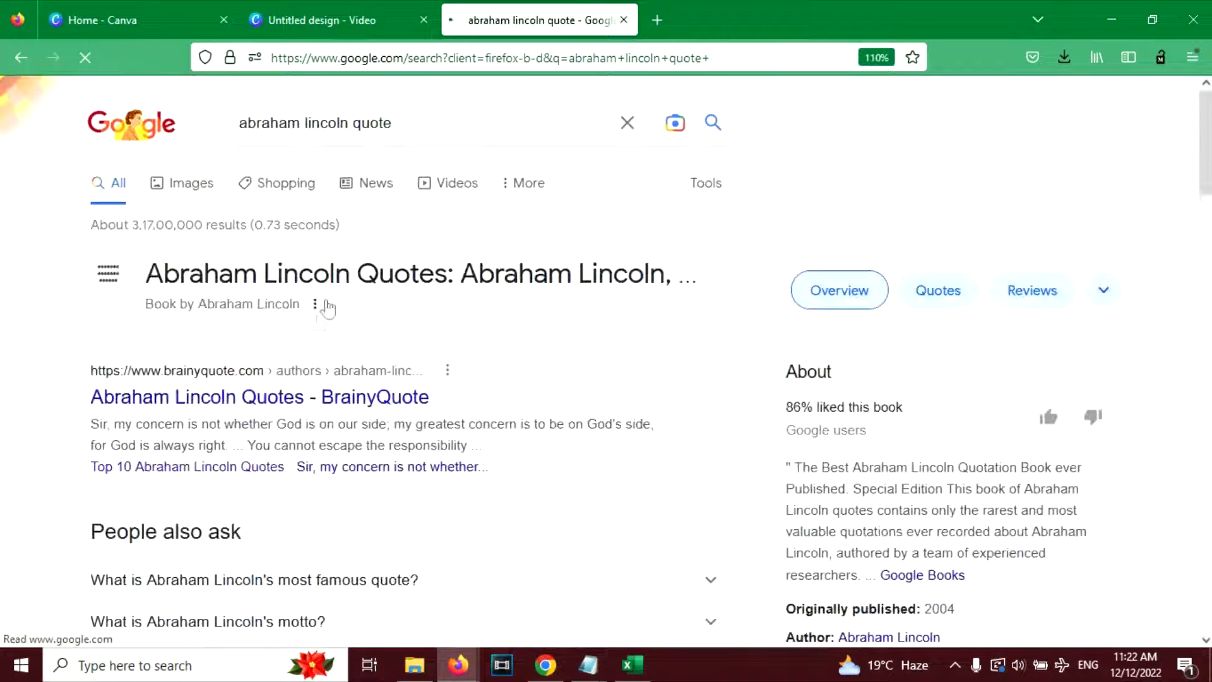
- Open BrainyQuote's Top 10 Abraham Lincoln Quotes page from the search results
scroll(319, 316, down, 3)
scroll(309, 315, down, 3)
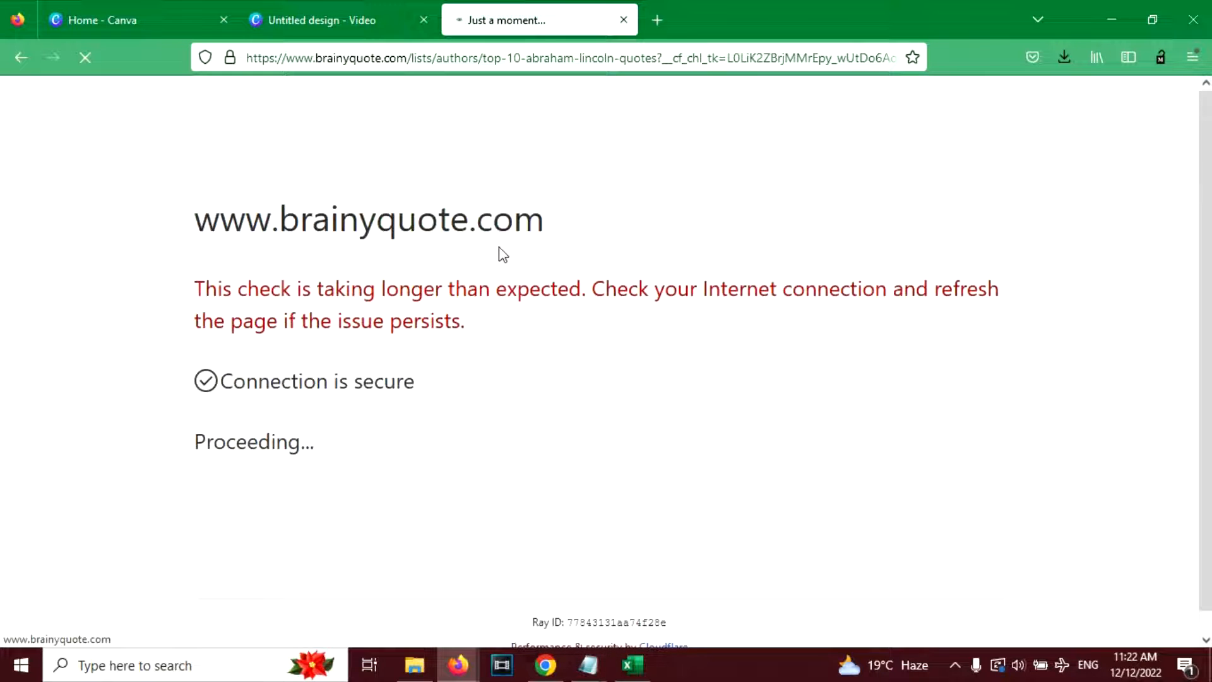
scroll(496, 265, down, 5)
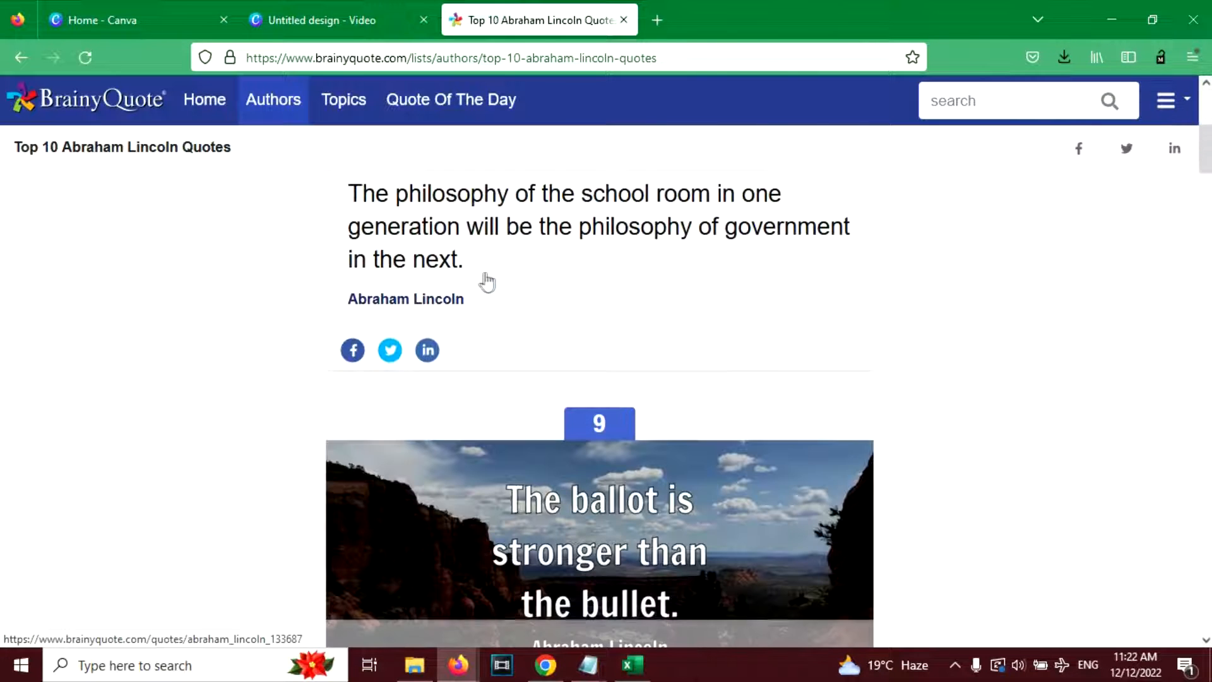
- Copy the quote "Most folks are as happy as they make up their minds to be." from the list
drag(348, 199, 492, 276)
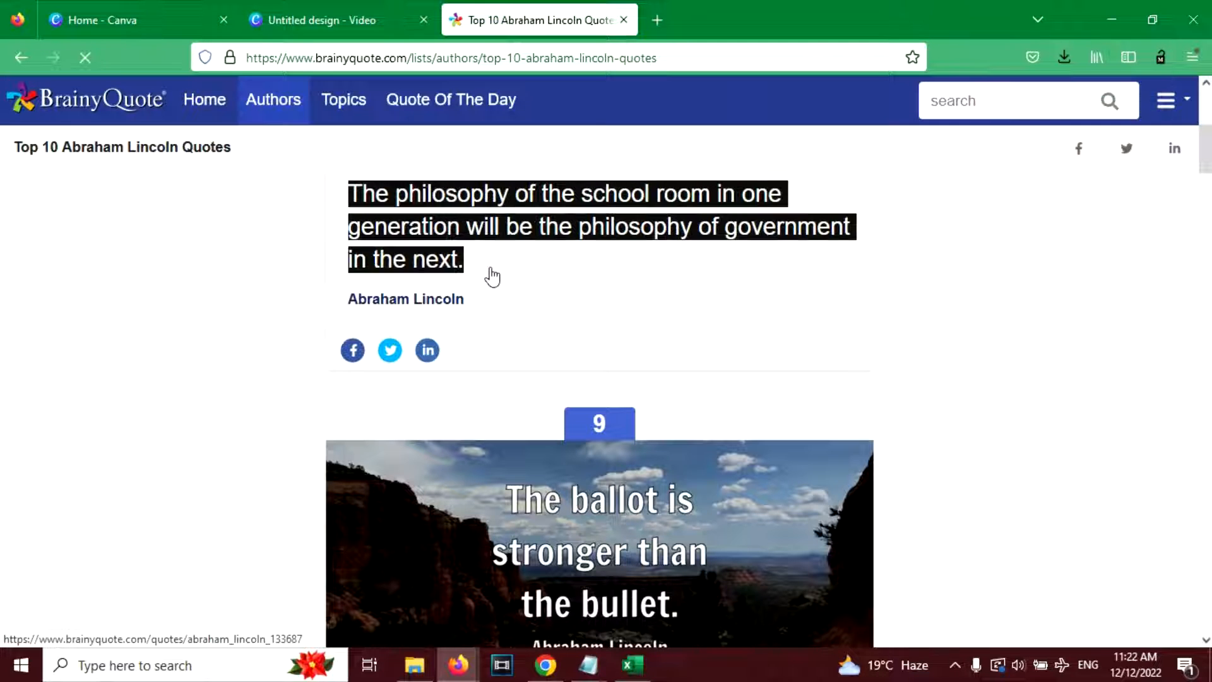
scroll(492, 276, down, 4)
scroll(493, 277, down, 10)
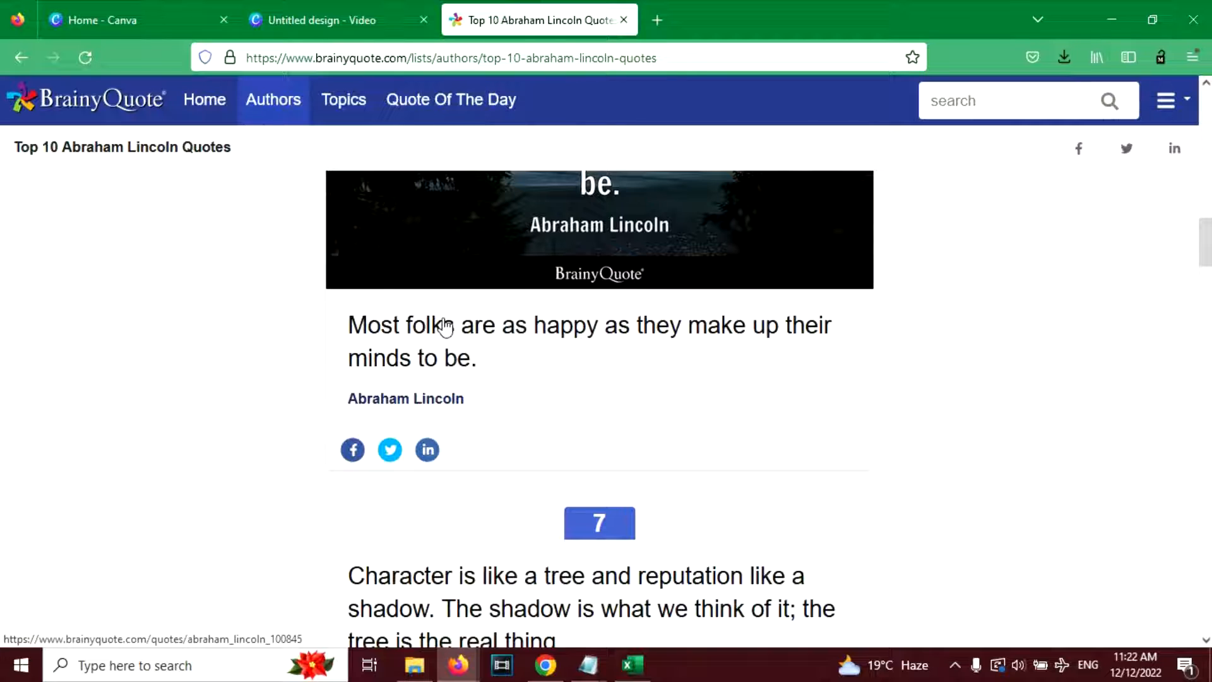
drag(354, 324, 560, 370)
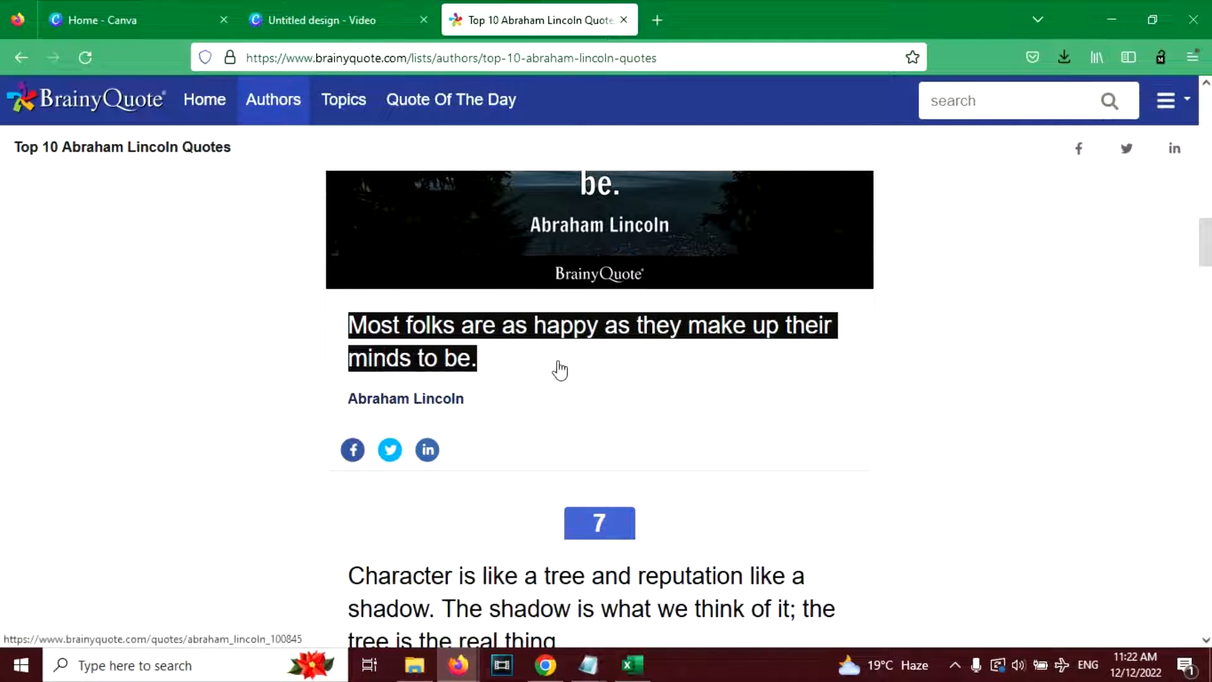
right_click(499, 347)
click(523, 522)
- Return to the Canva design and replace the subheading's placeholder text with the copied quote
click(329, 20)
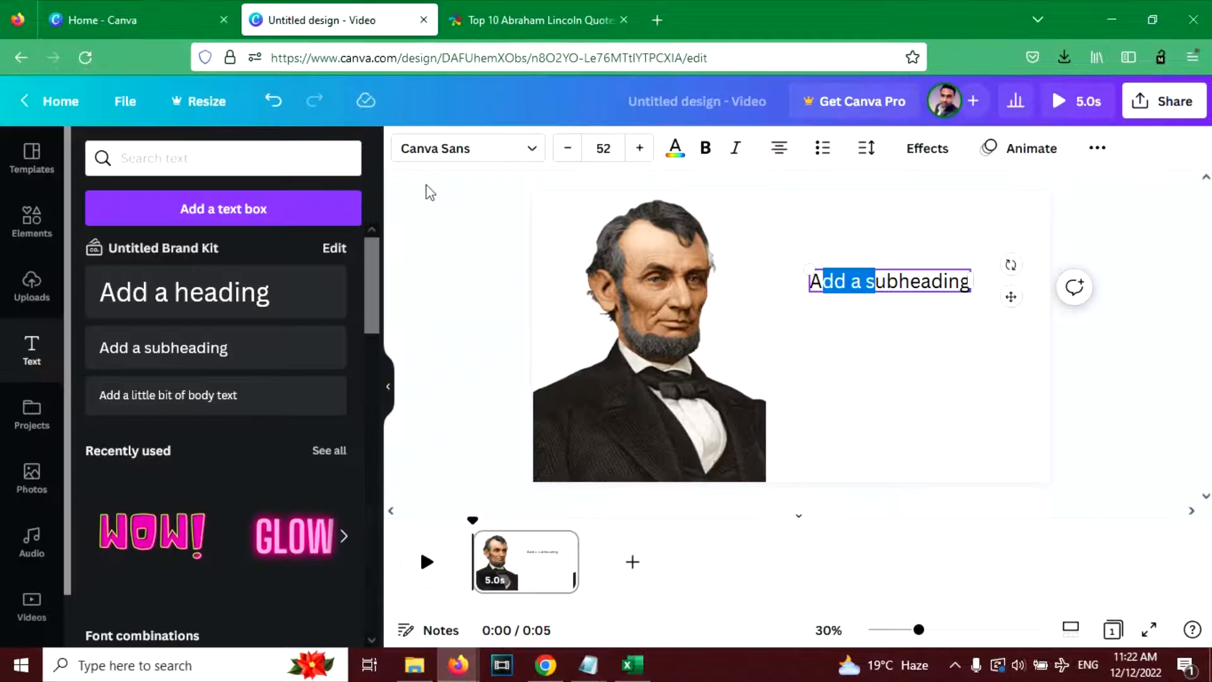
double_click(883, 279)
key(ctrl+v)
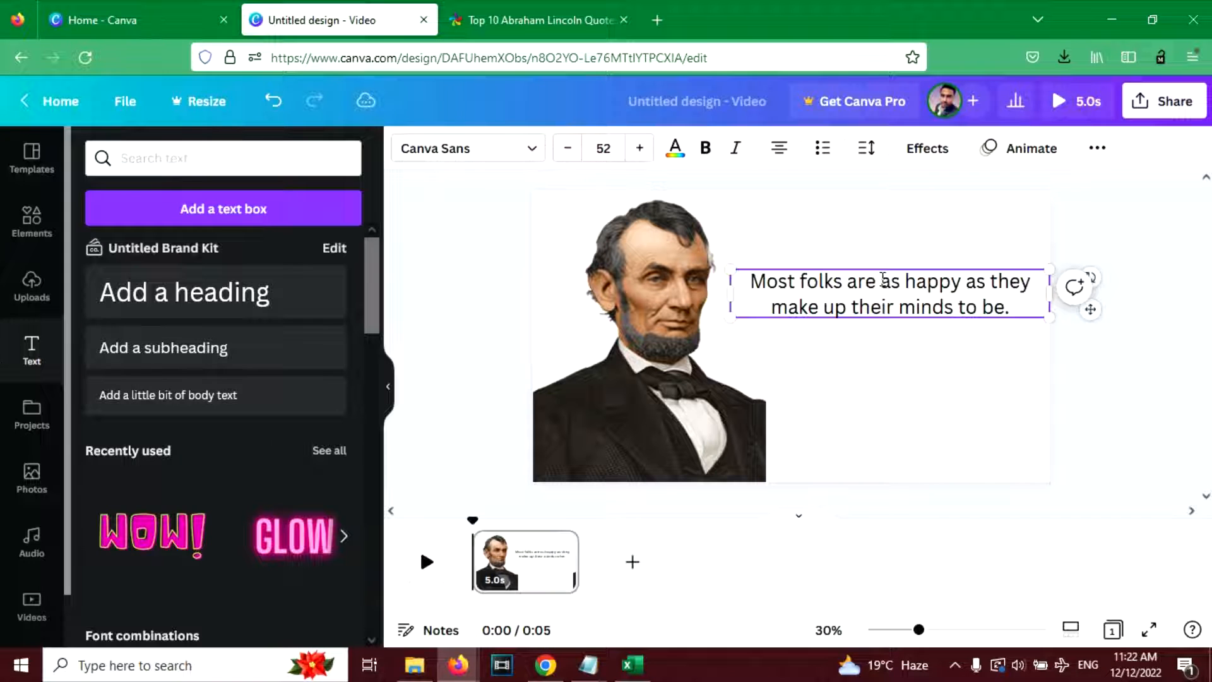
- Resize the quote text beside the portrait and set its font size to 56.3
drag(1050, 319, 1021, 313)
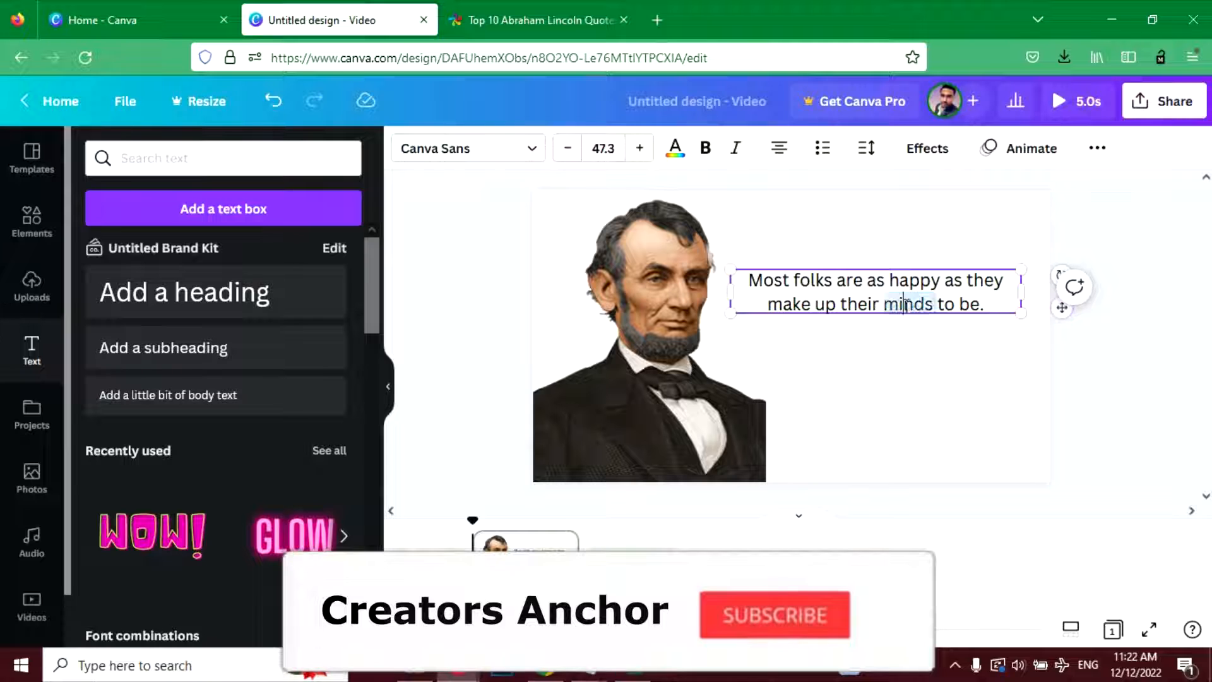
key(ctrl+a)
click(639, 149)
click(639, 149)
click(639, 149)
click(639, 149)
click(639, 149)
click(638, 149)
click(639, 149)
click(639, 149)
click(638, 148)
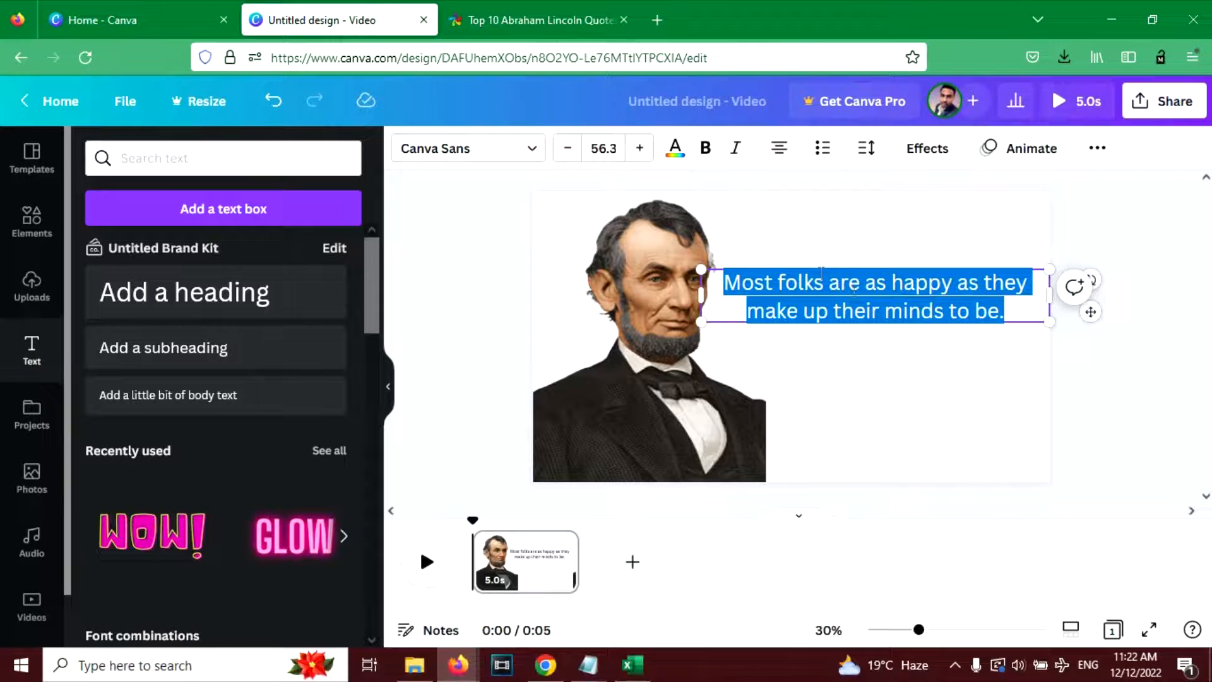
- Make the quote bold and italic and move it down to about the page's mid-height
click(705, 147)
click(736, 148)
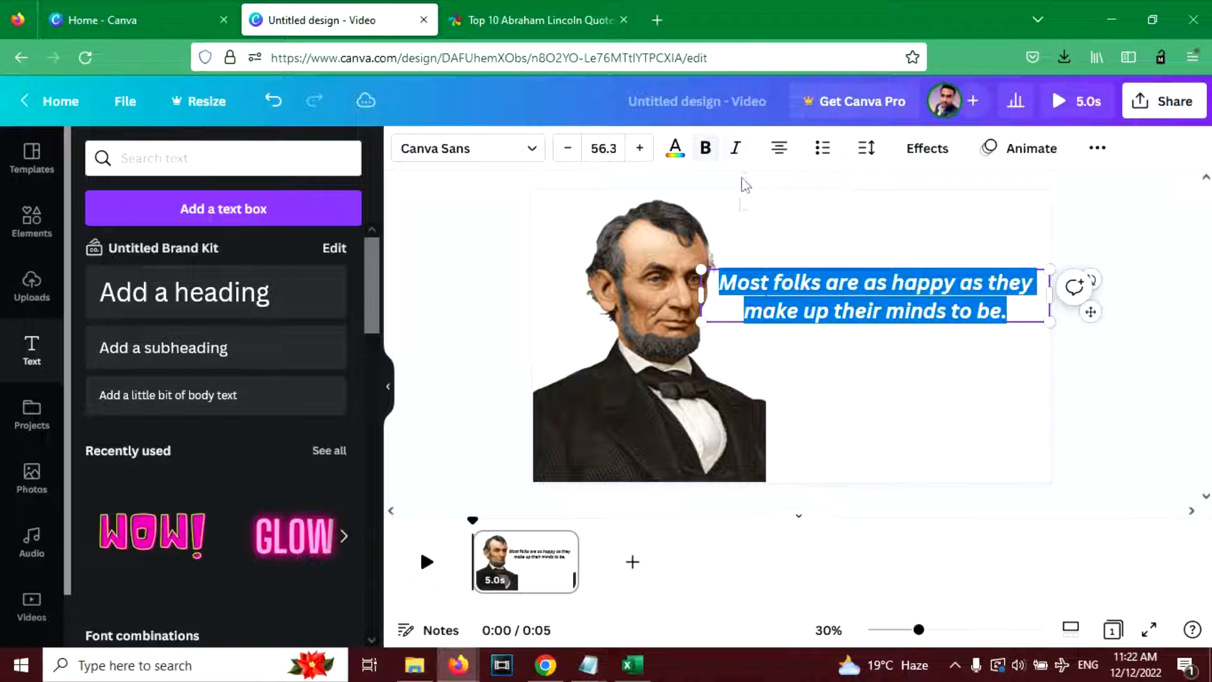
drag(928, 294, 928, 339)
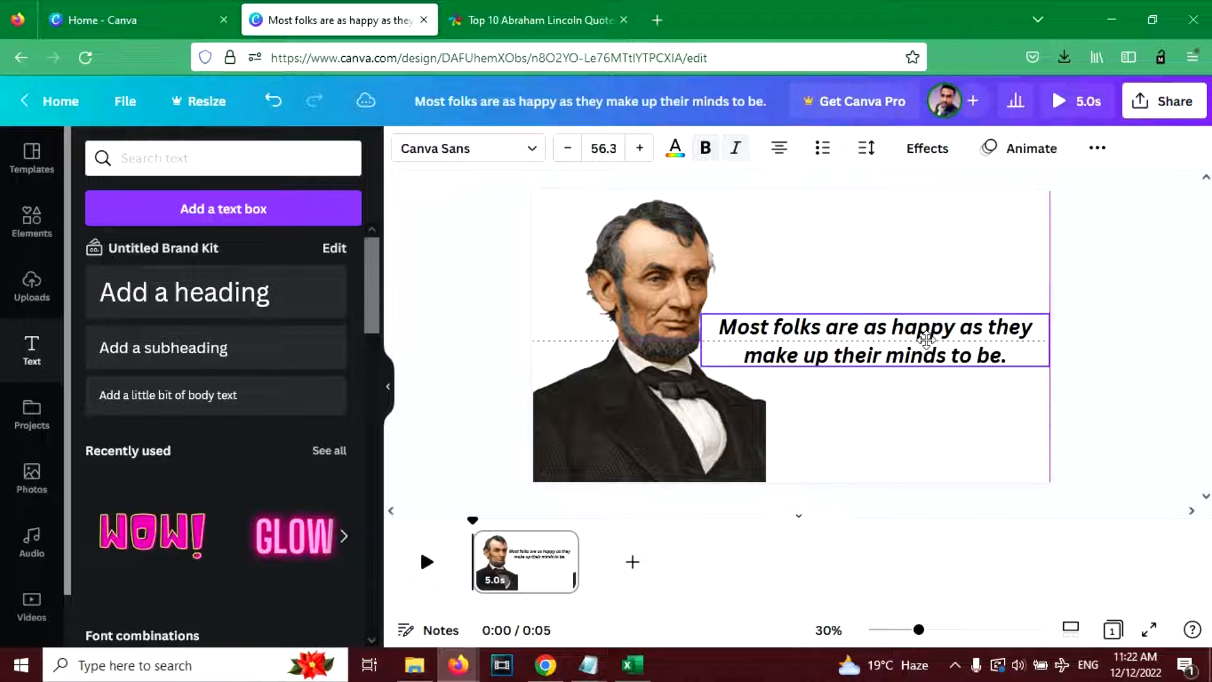
- Try to set the page background colour to black
click(400, 222)
click(405, 148)
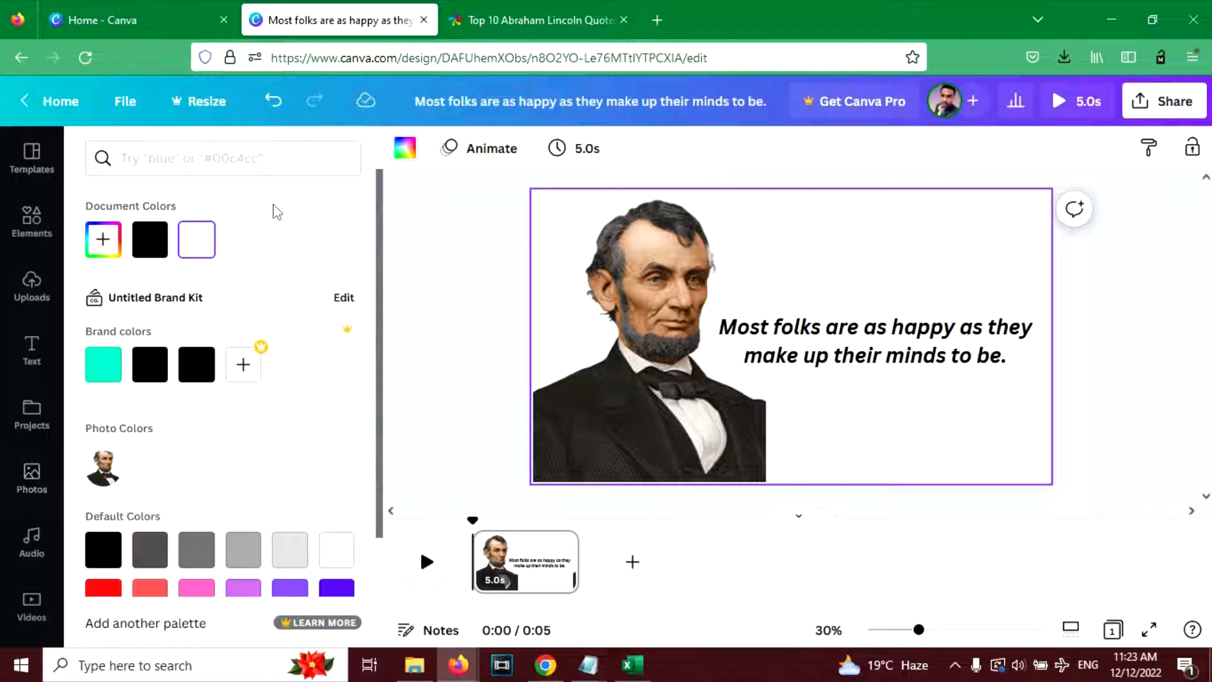
click(150, 239)
click(866, 332)
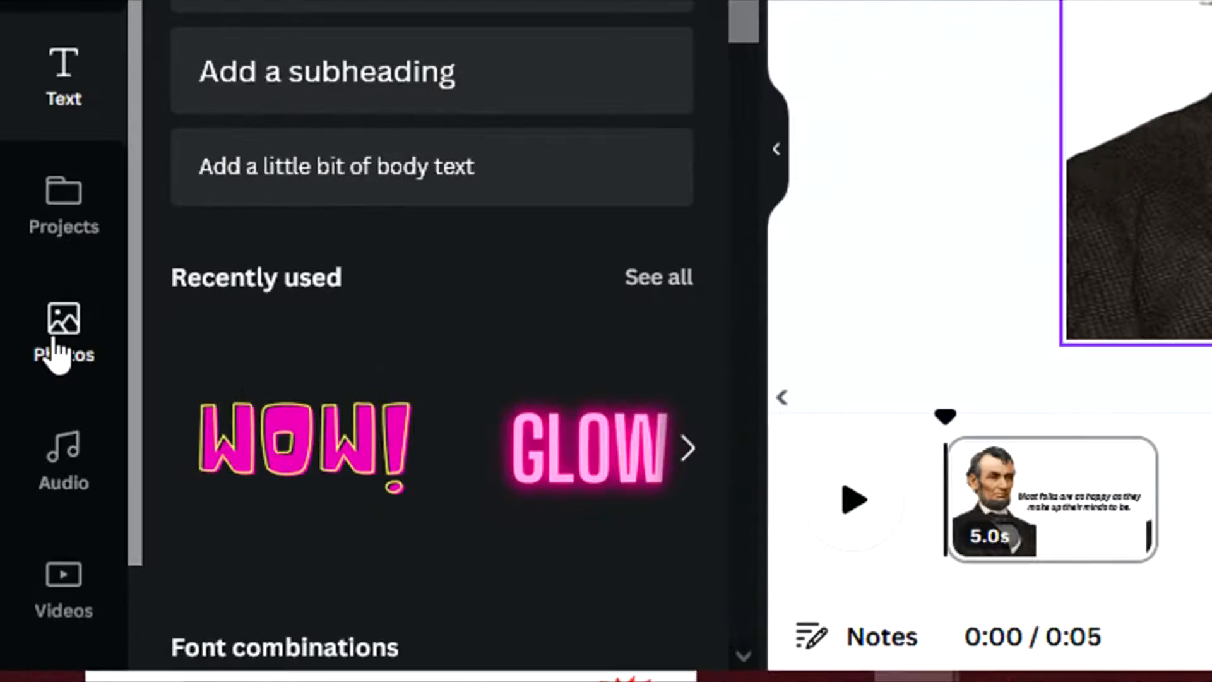
- Search the photo library for "space" and insert the purple galaxy photo into the page
click(48, 357)
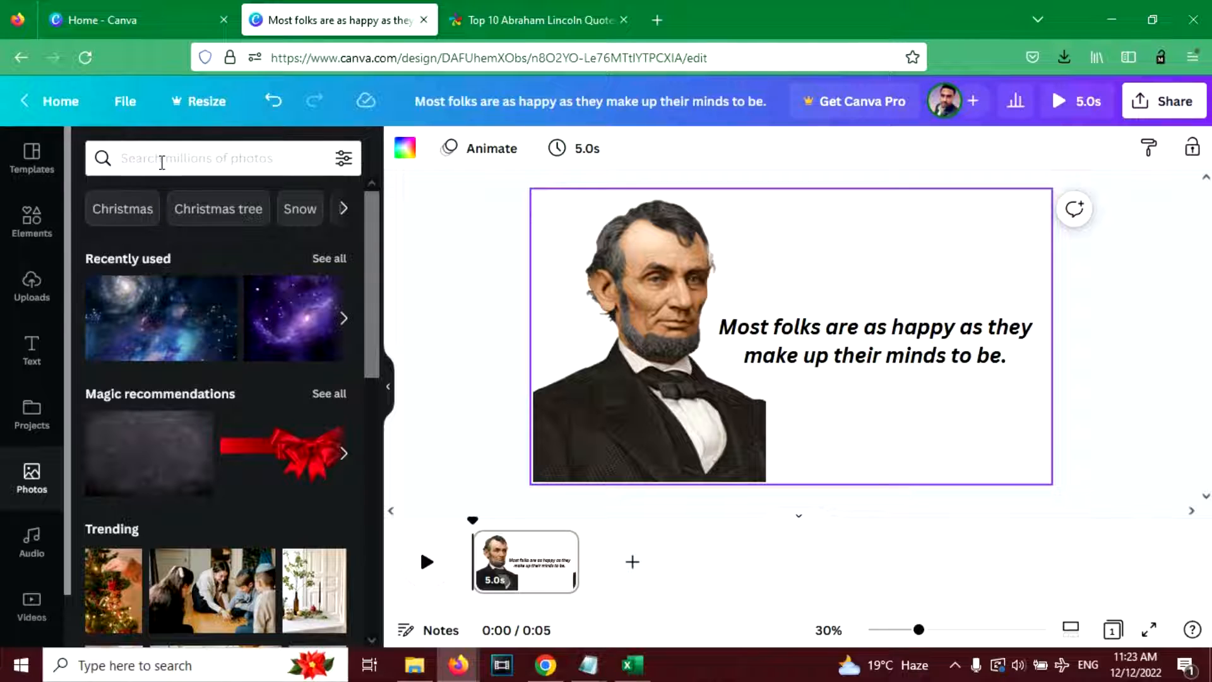
click(160, 158)
text(space)
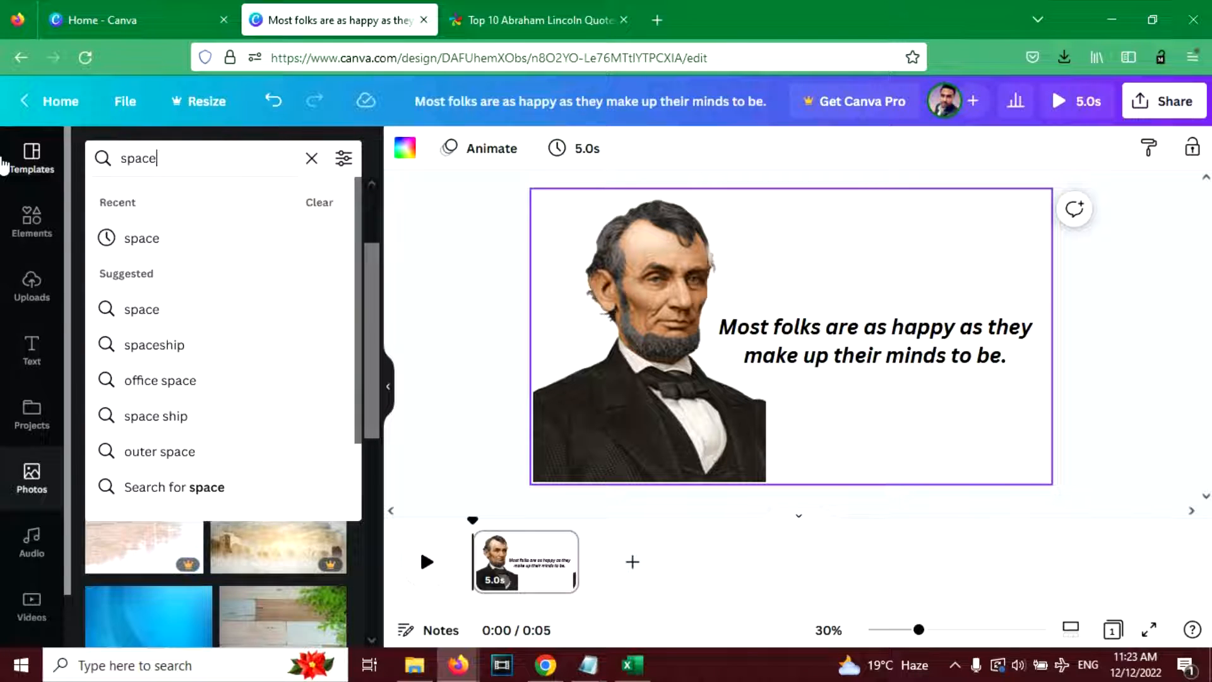
key(Return)
click(154, 373)
- Enlarge the galaxy photo to cover the page and make it the background behind the portrait and quote
drag(670, 263, 570, 224)
drag(847, 410, 1147, 524)
key(ctrl+[)
click(1133, 355)
- Darken the galaxy background by setting its transparency to about 44
click(895, 221)
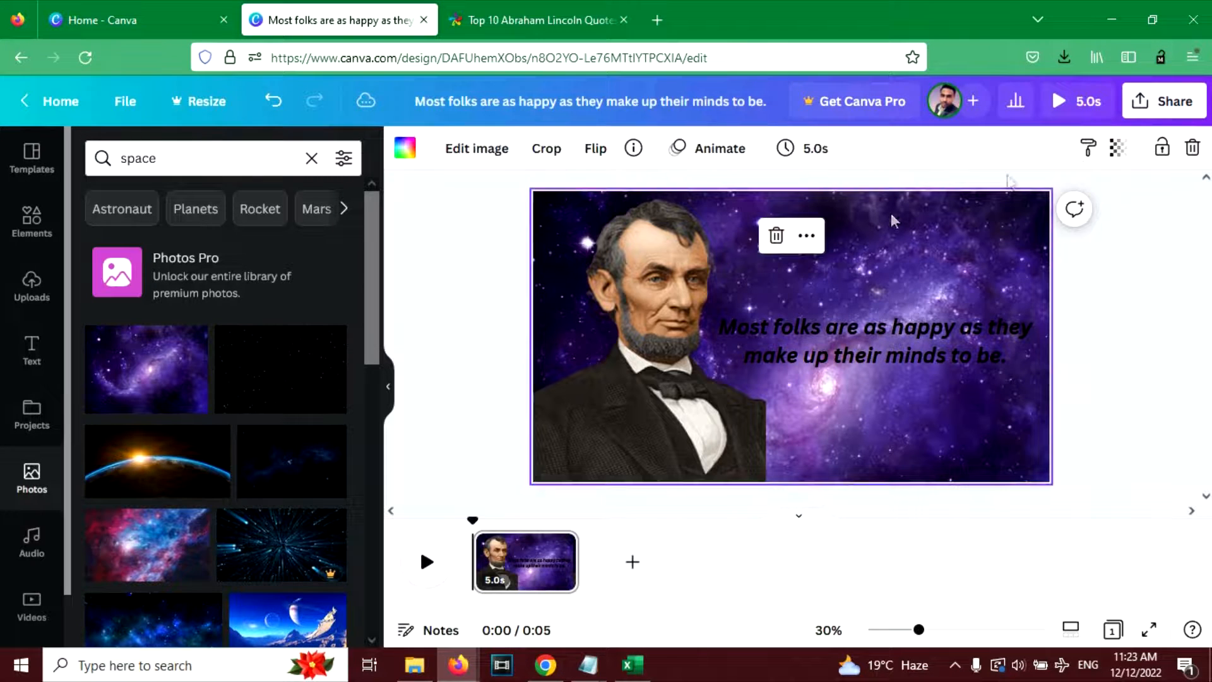
click(1118, 149)
drag(1085, 216, 1012, 216)
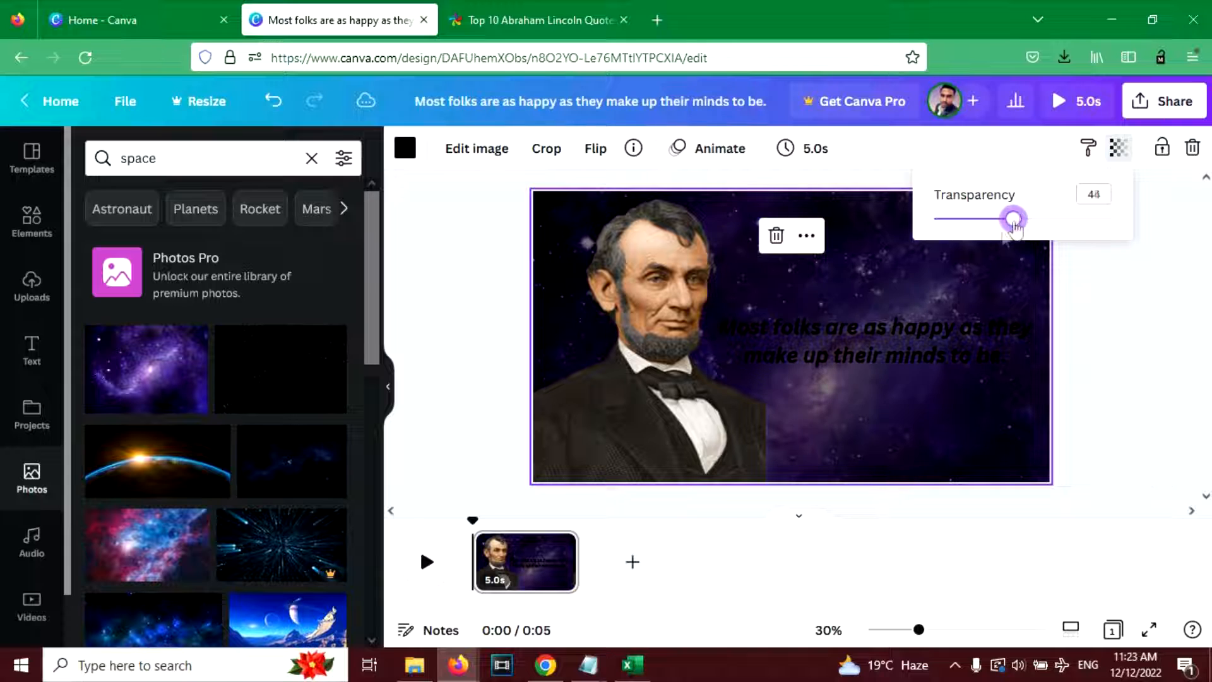
- Change the quote's text colour to white (#FFFFFF)
click(936, 333)
triple_click(937, 333)
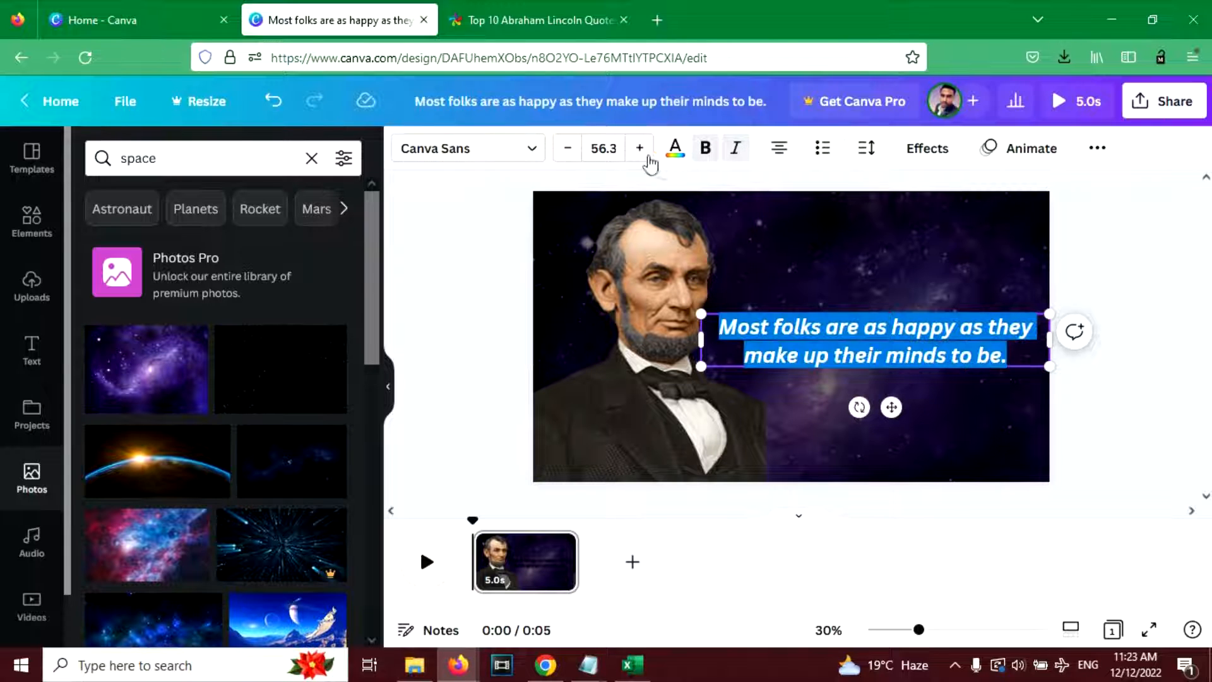
click(675, 149)
scroll(274, 415, down, 2)
scroll(274, 415, up, 2)
click(108, 248)
drag(213, 311, 22, 233)
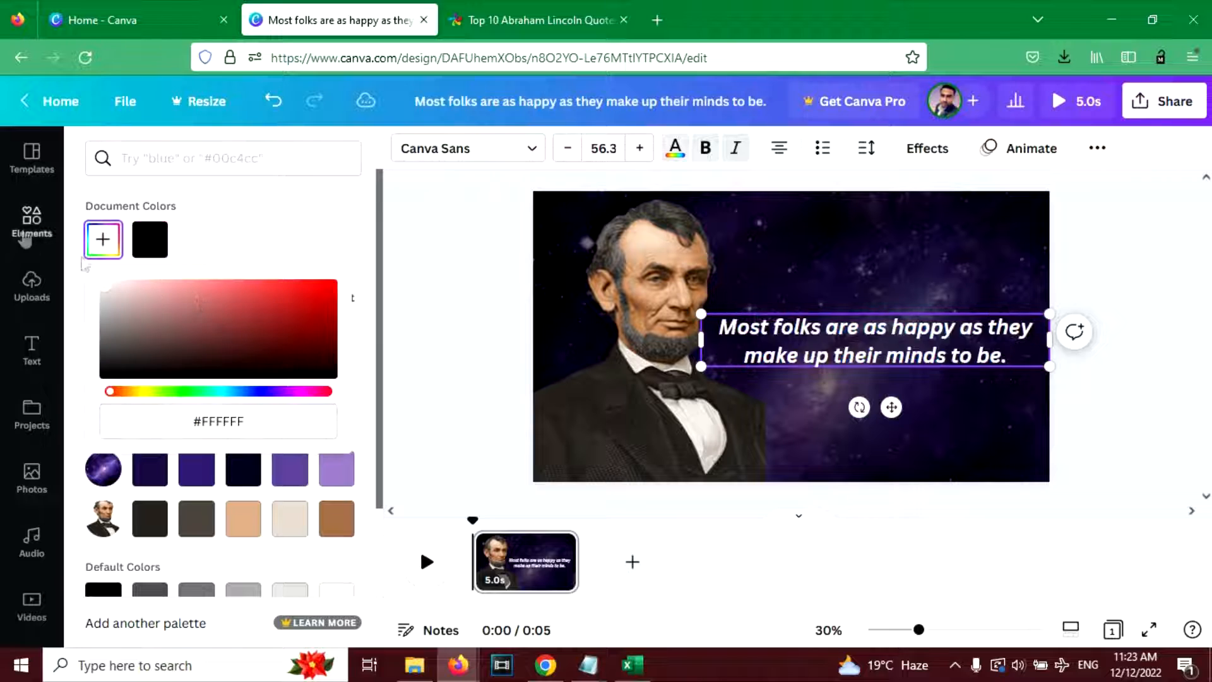
click(876, 311)
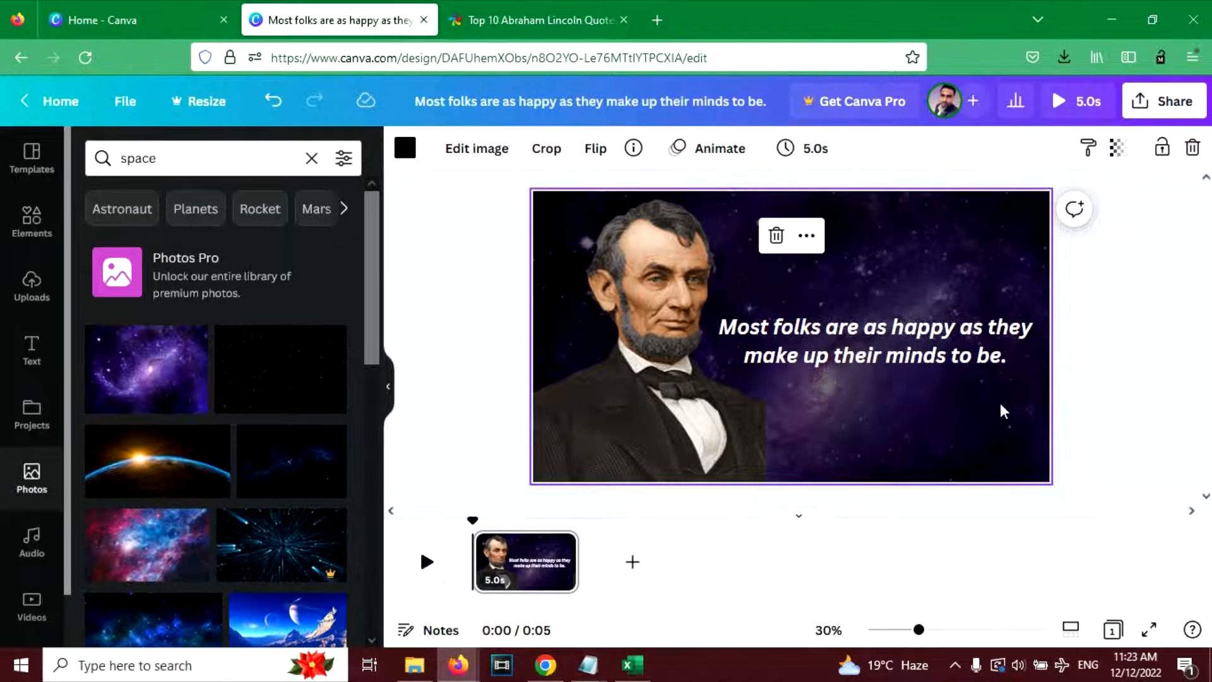
- Apply the Typewriter text animation to the quote
click(878, 355)
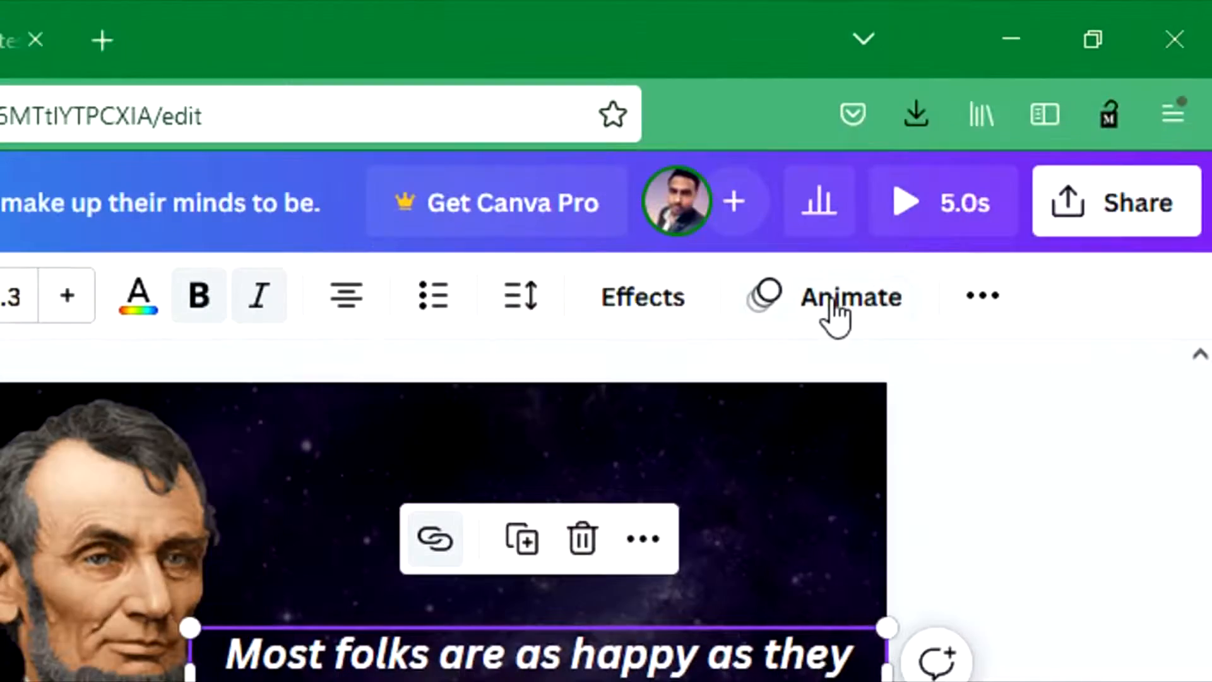
click(836, 309)
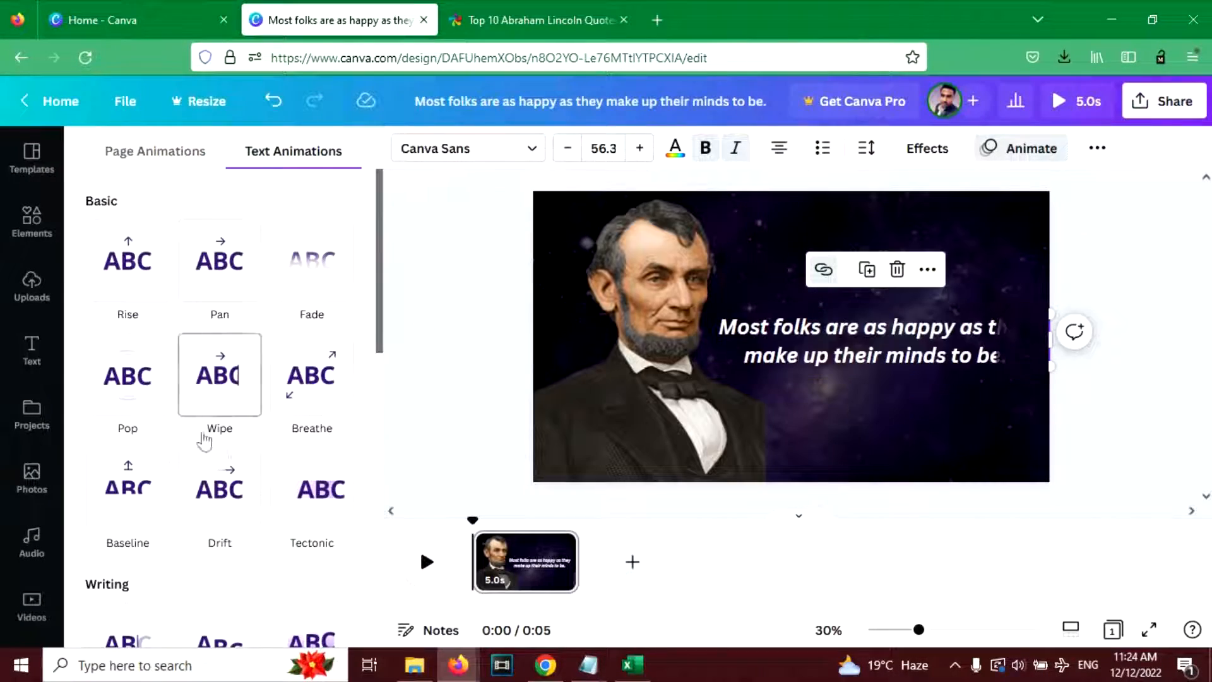
scroll(209, 436, down, 1)
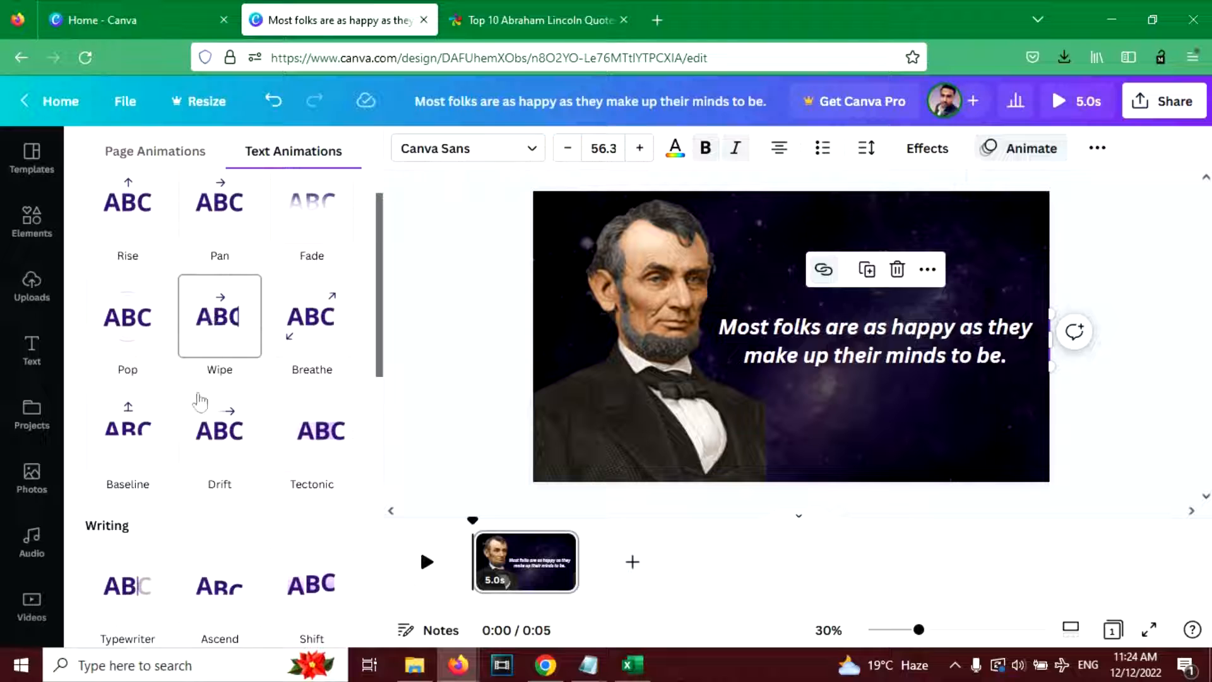
scroll(189, 429, down, 2)
click(135, 488)
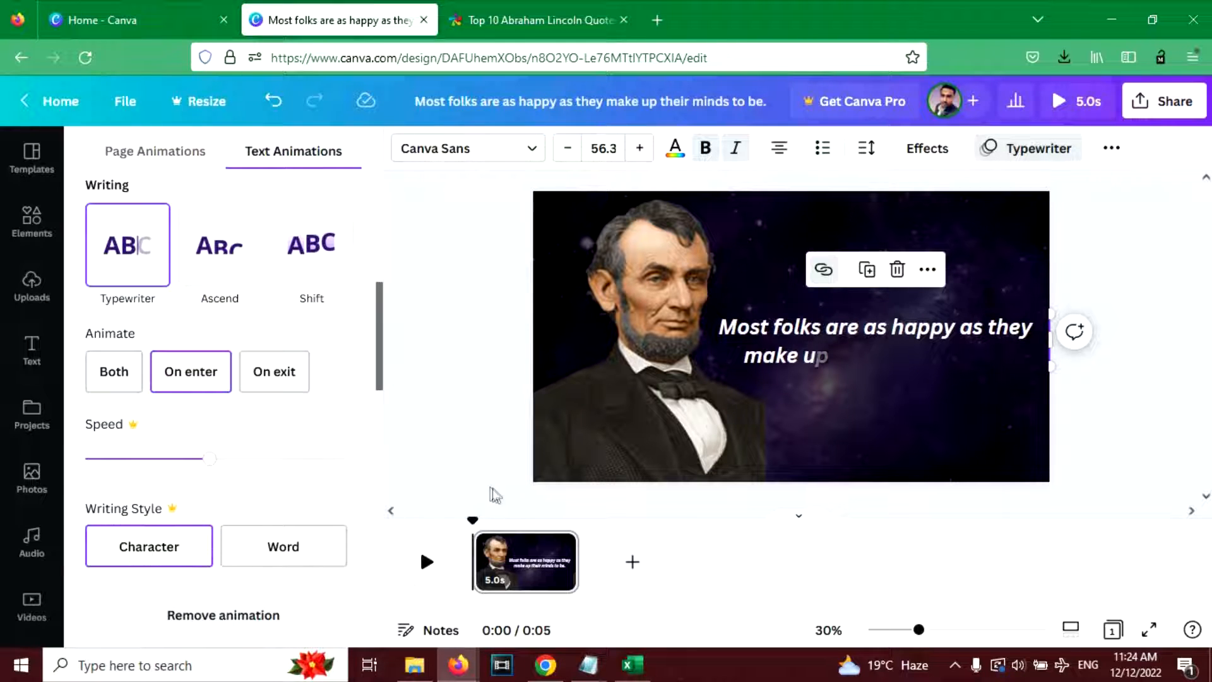
- Preview the one-page video to check the quote's animation
click(662, 403)
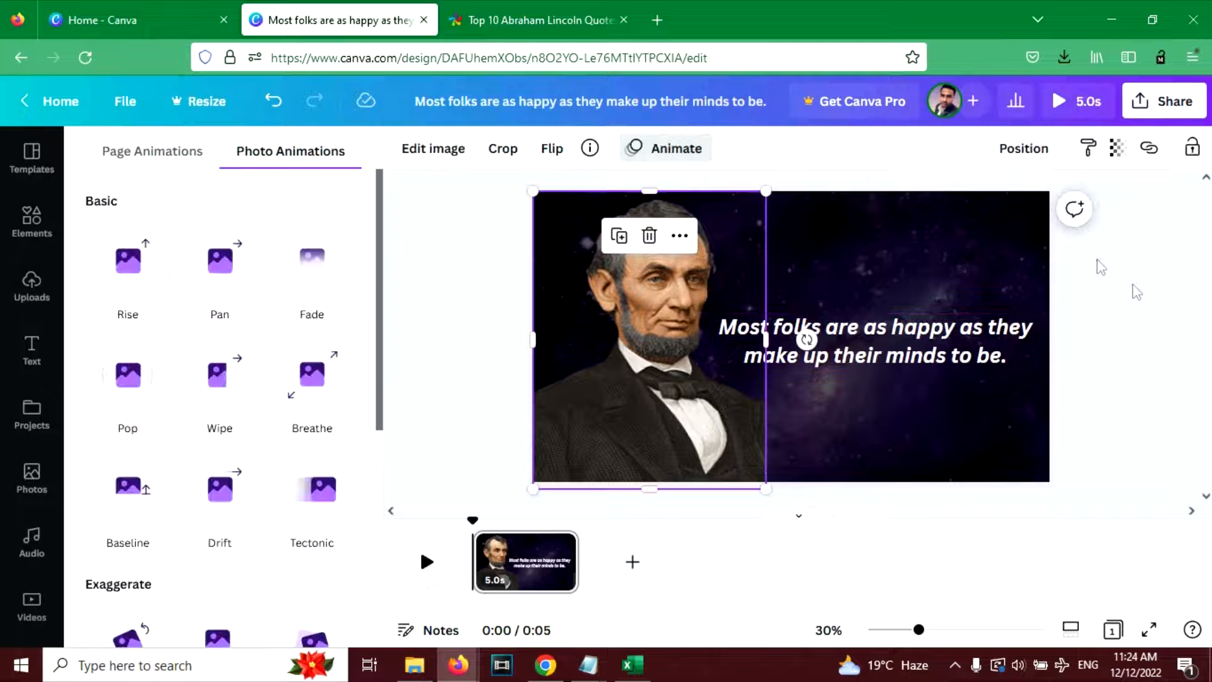
click(1076, 101)
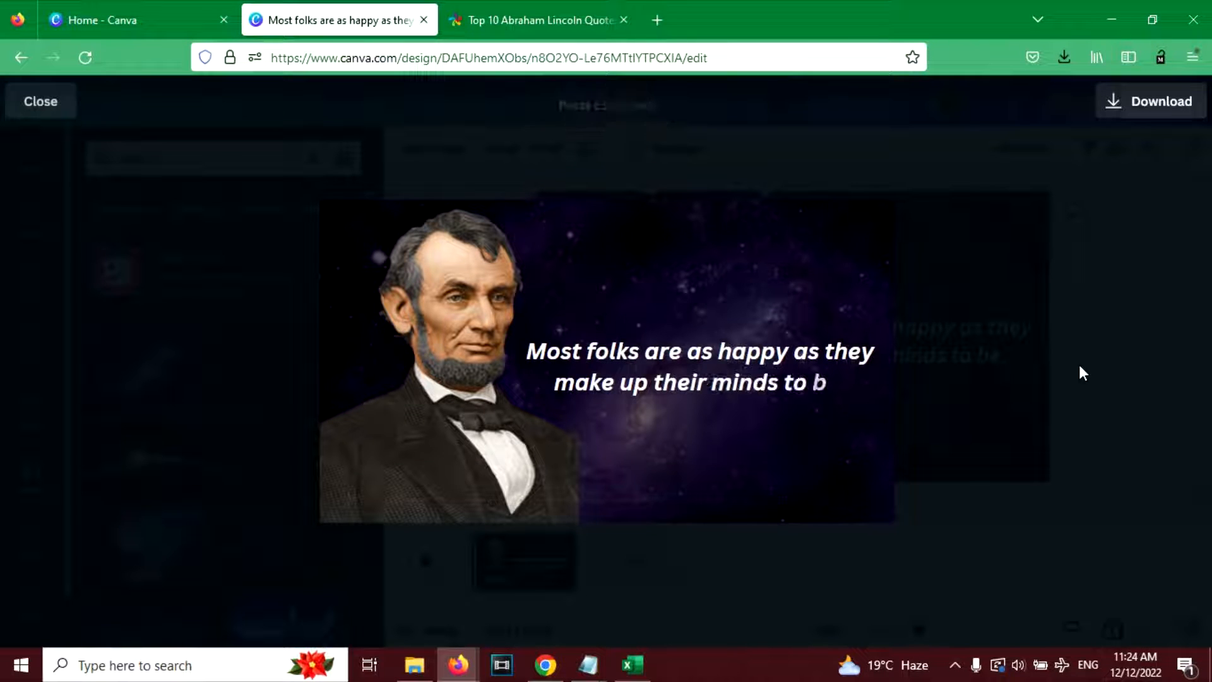
key(Escape)
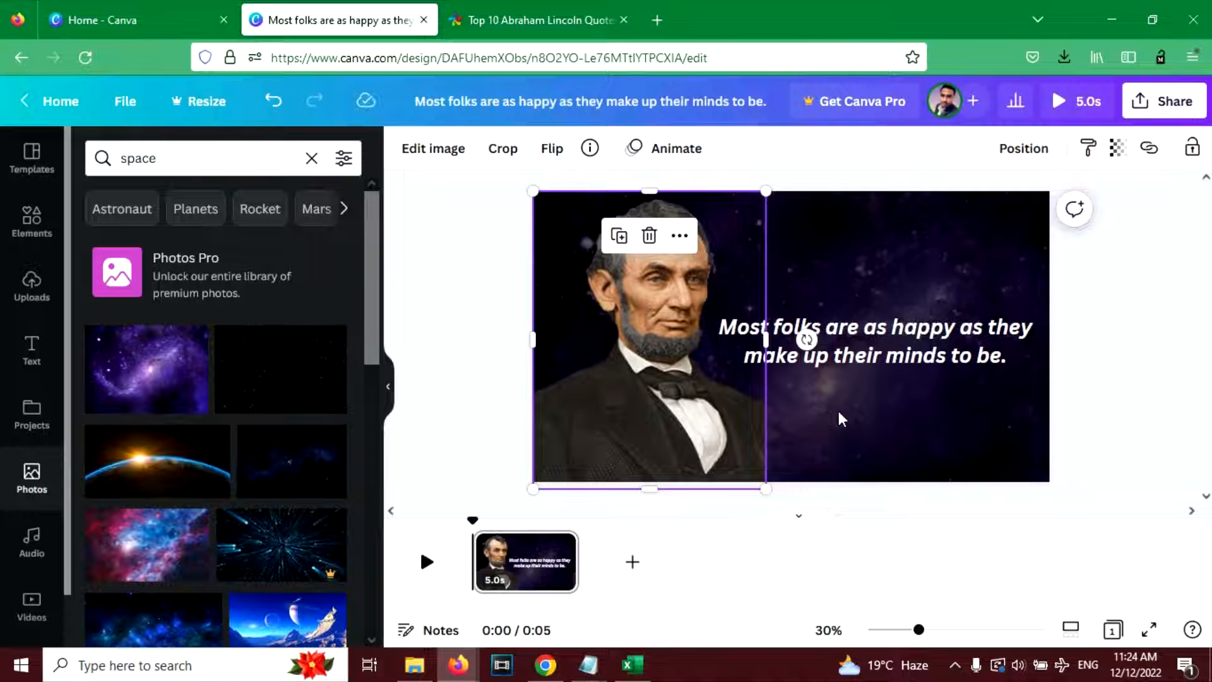
- Duplicate the finished quote page to make a second page
click(519, 435)
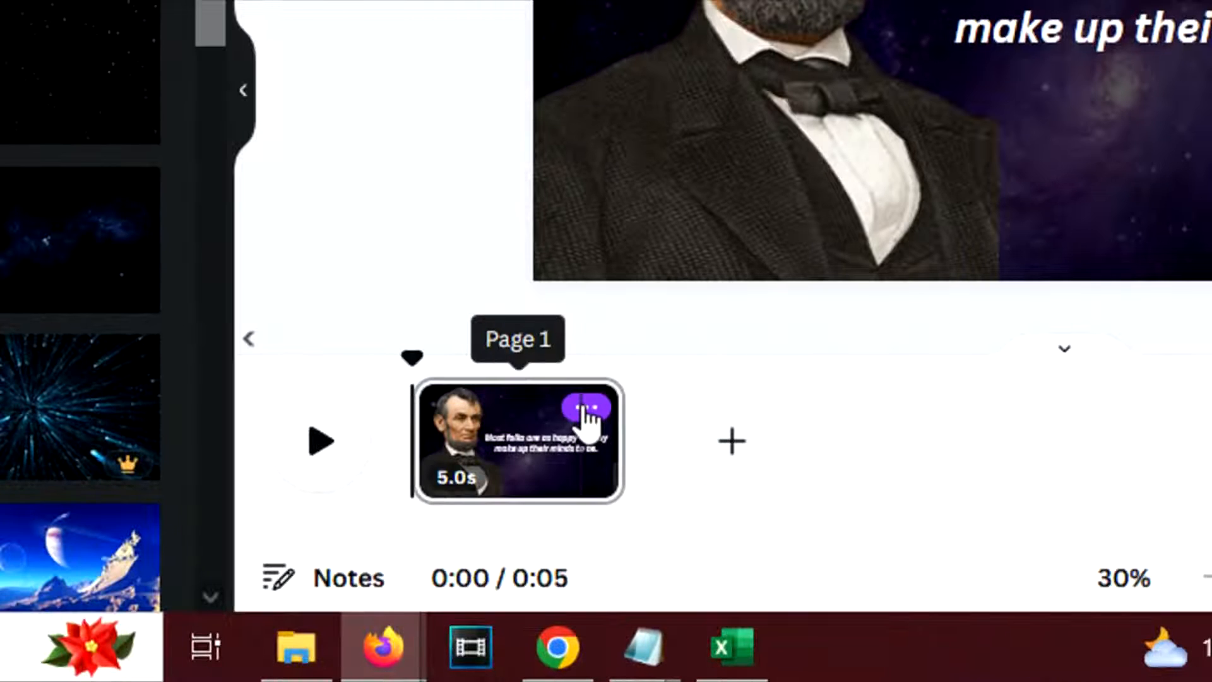
click(584, 409)
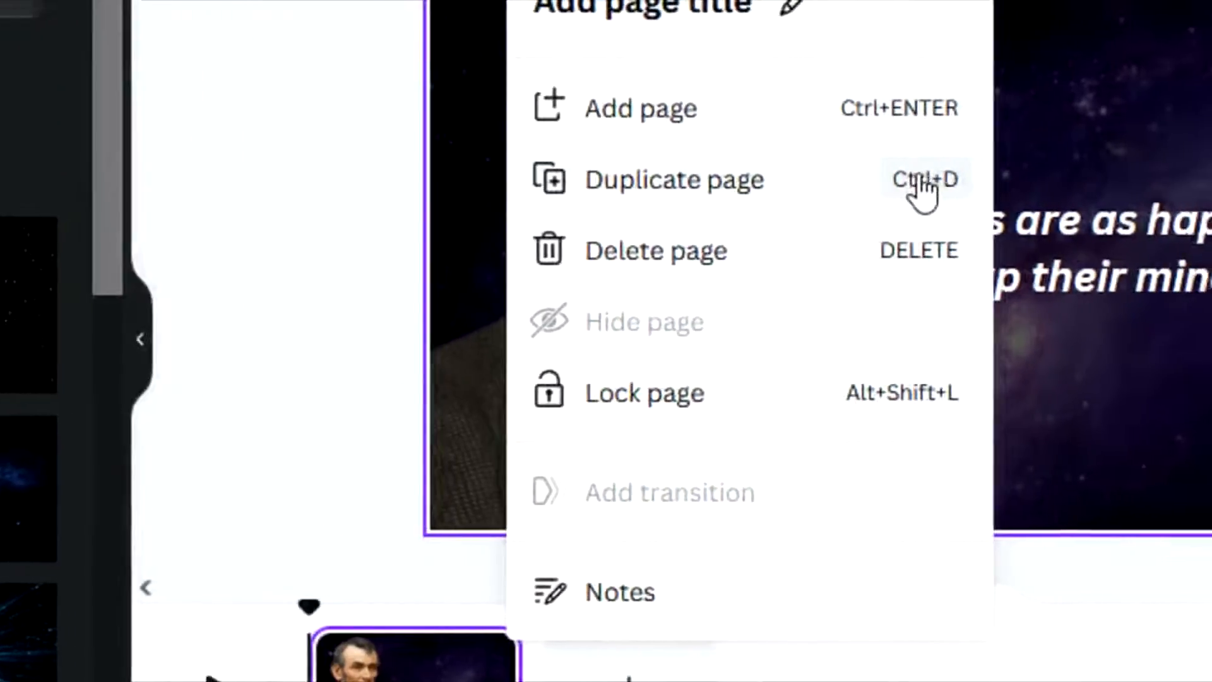
click(710, 187)
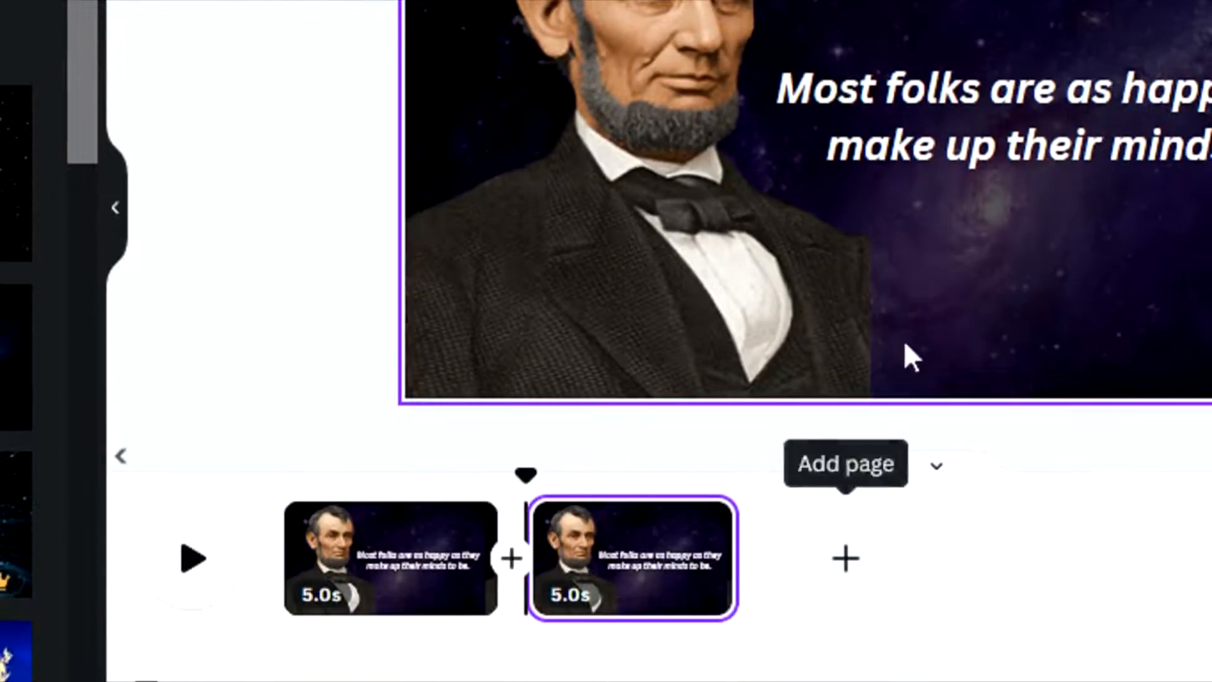
- On BrainyQuote's Lincoln list, open the quote "Character is like a tree and reputation like a shadow" and copy its text
click(940, 141)
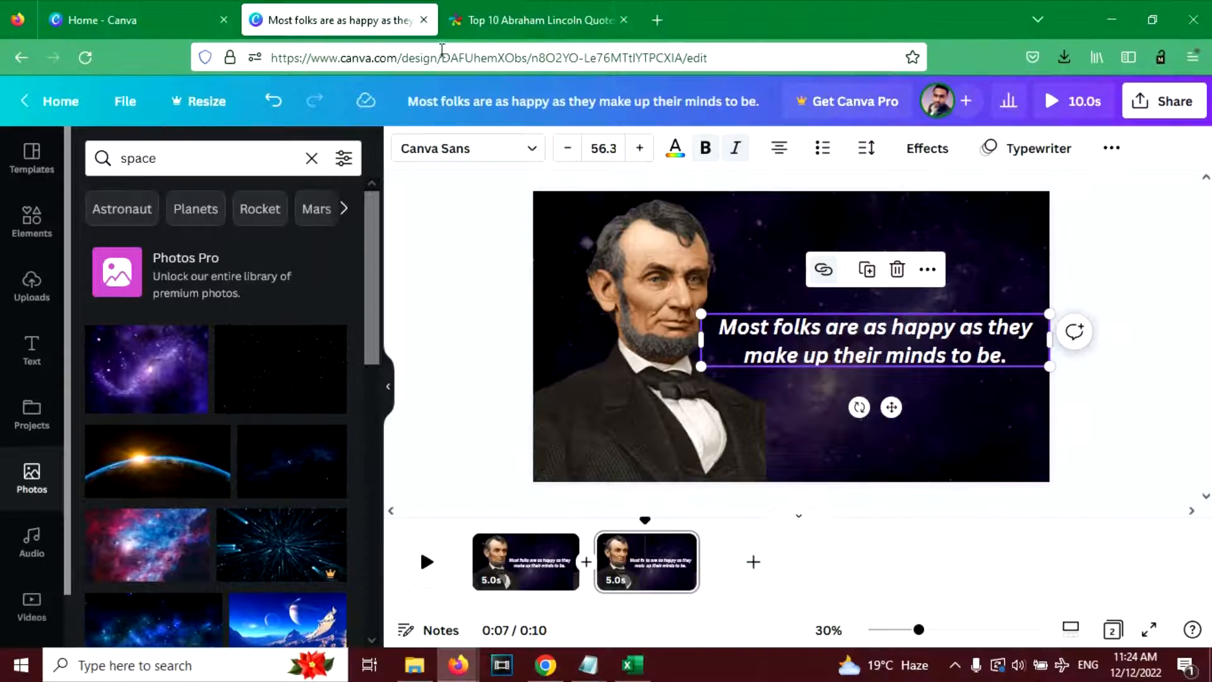
click(479, 20)
scroll(527, 305, down, 5)
mouse_move(360, 221)
mouse_down()
mouse_move(416, 247)
mouse_move(380, 220)
mouse_up()
drag(590, 289, 393, 237)
click(455, 246)
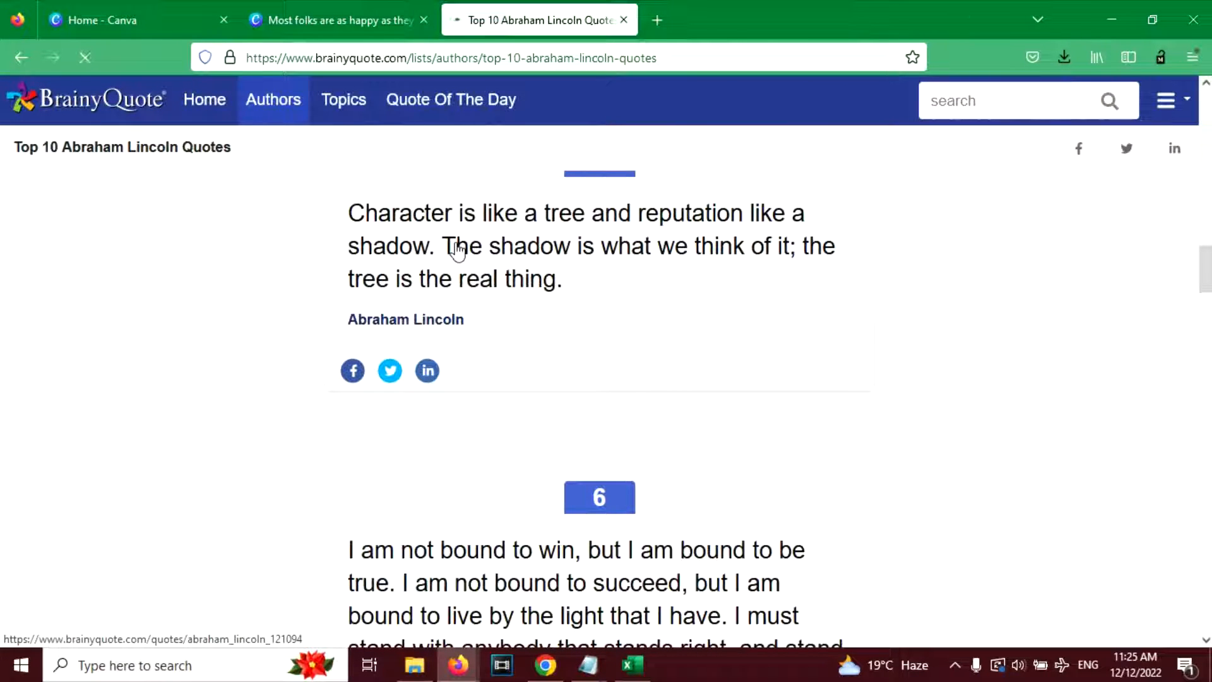
drag(16, 199, 250, 288)
key(ctrl+c)
- Back in the Canva design, replace page 2's quote with the copied one and reposition it beside the portrait
click(335, 20)
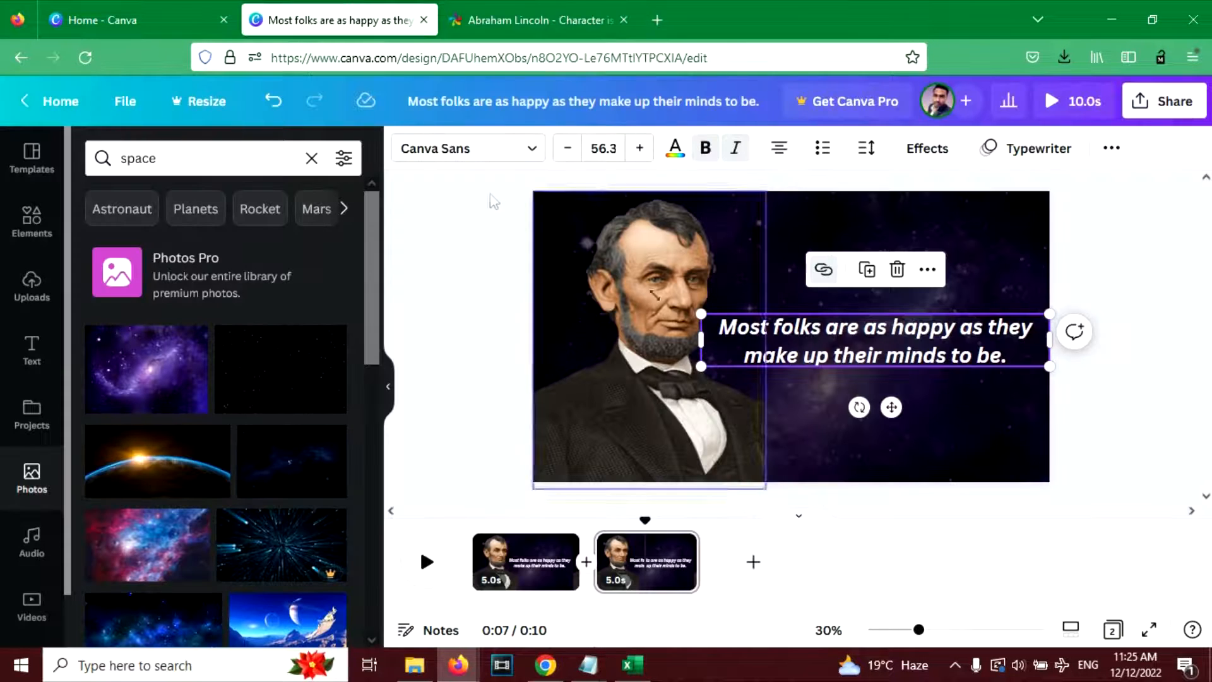
double_click(826, 323)
key(ctrl+v)
click(1000, 501)
drag(833, 406, 825, 387)
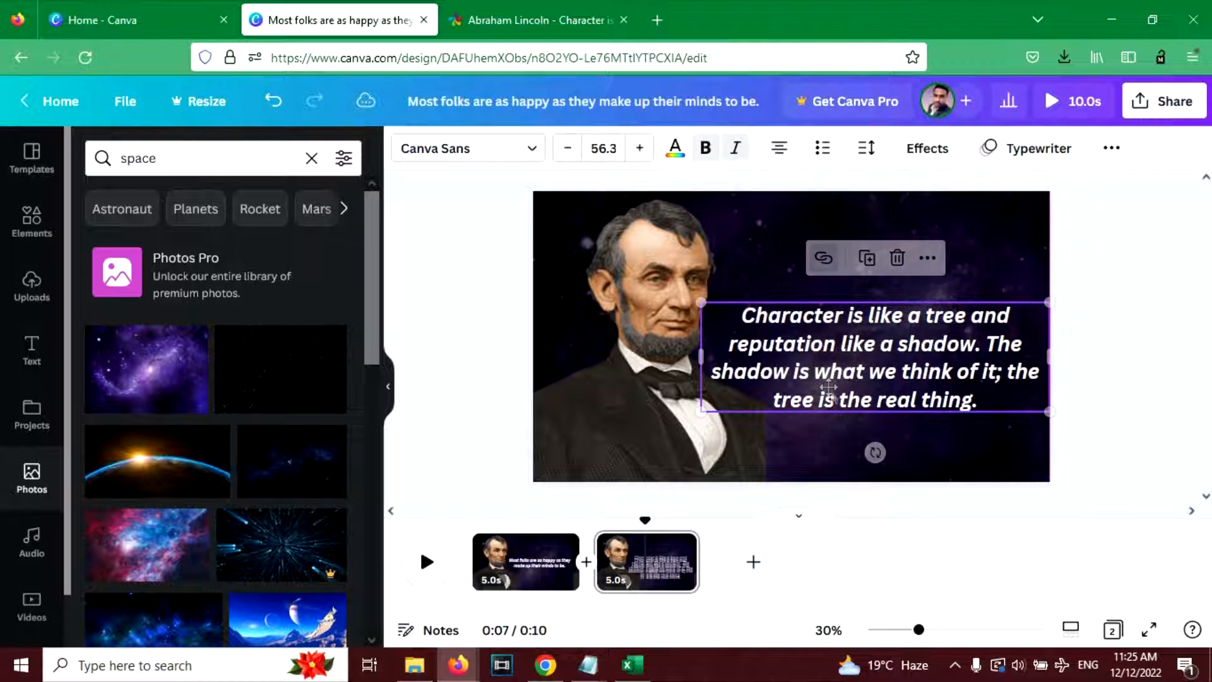
click(1109, 433)
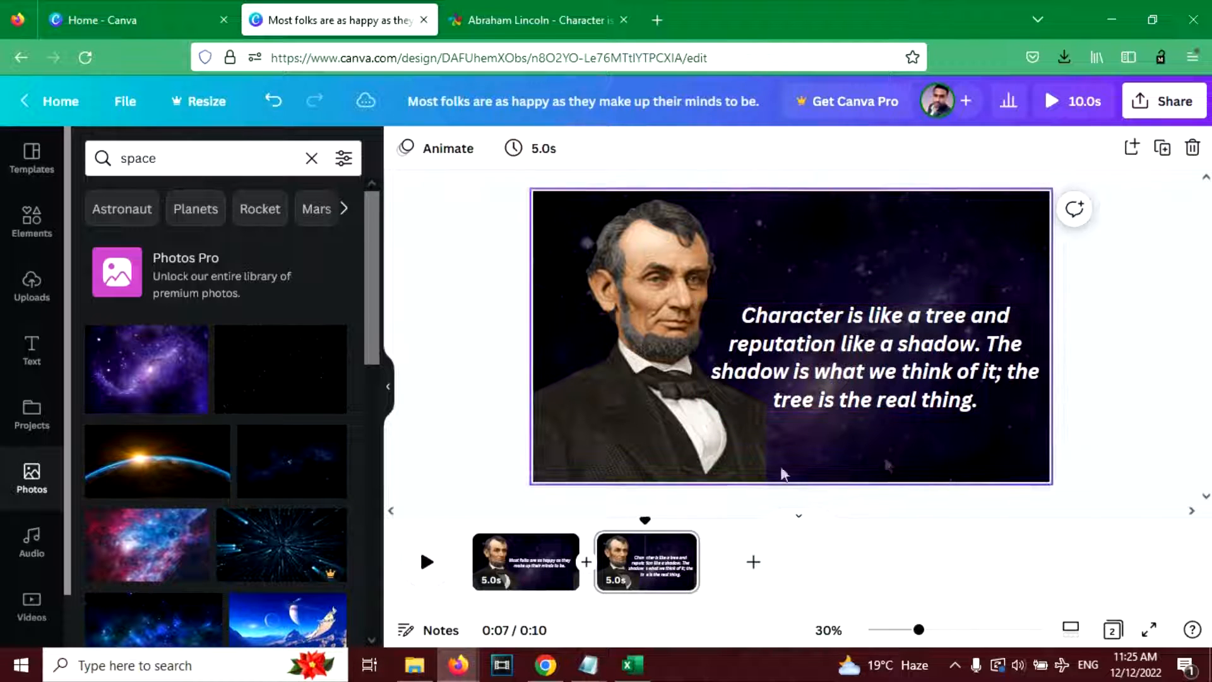
- Detach the galaxy image from page 2's background and delete it
click(524, 548)
click(648, 546)
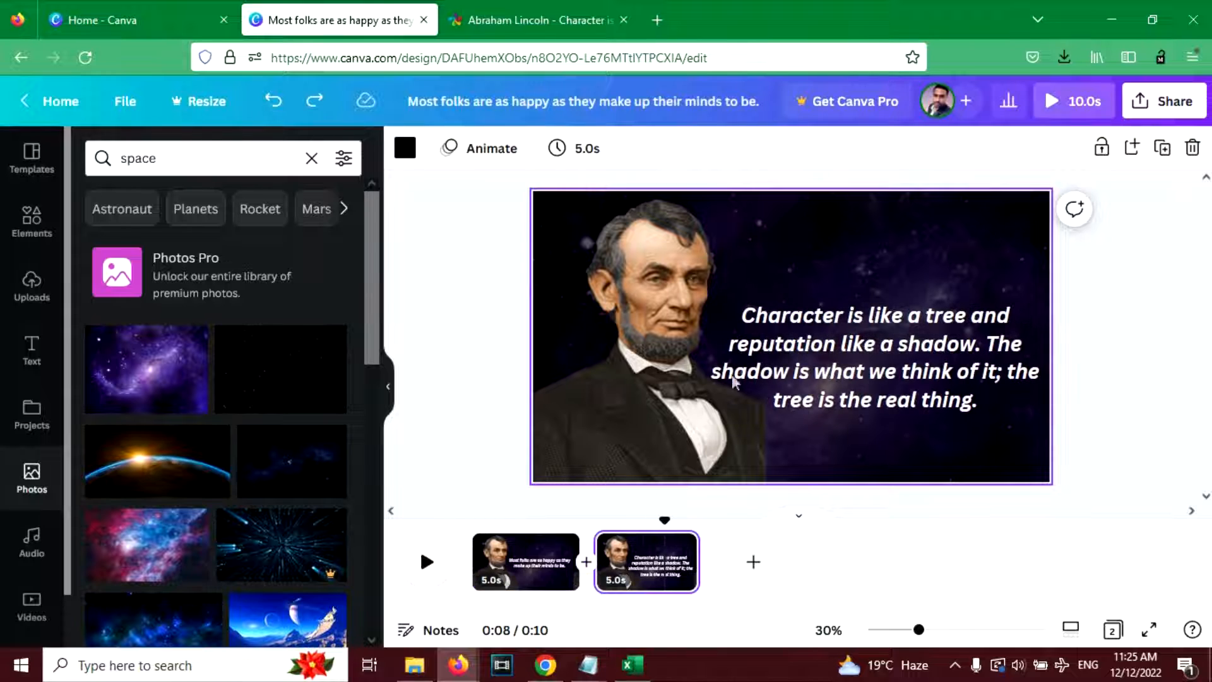
click(812, 241)
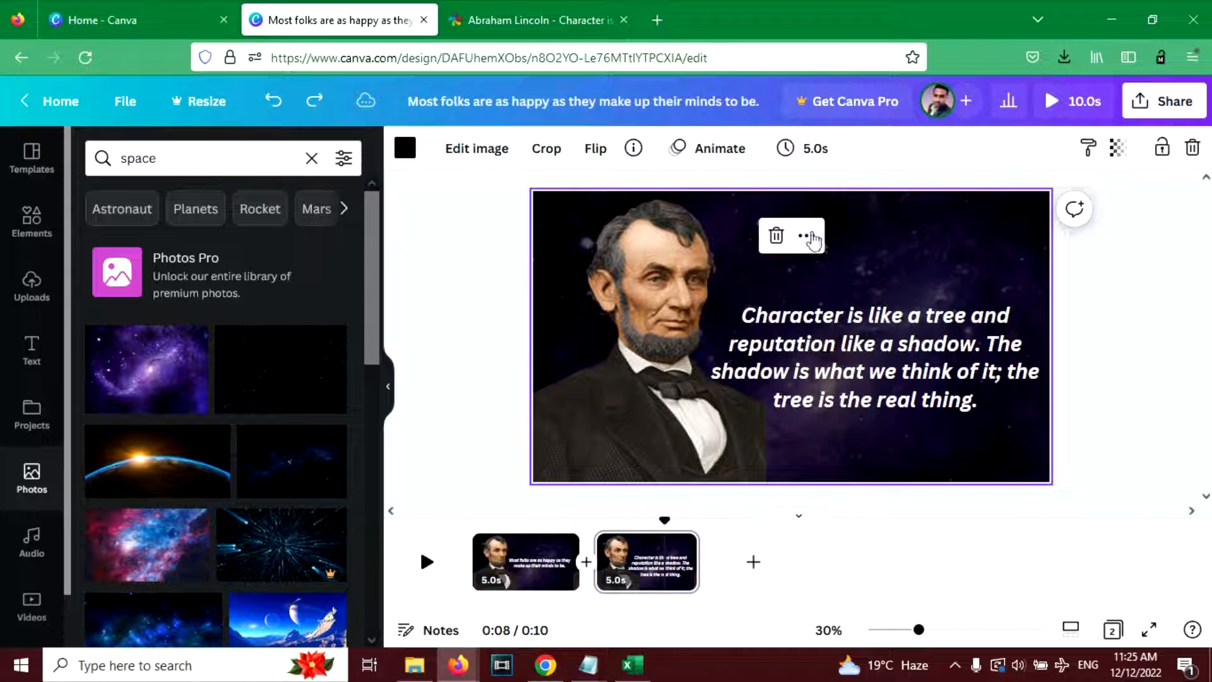
right_click(910, 208)
right_click(862, 239)
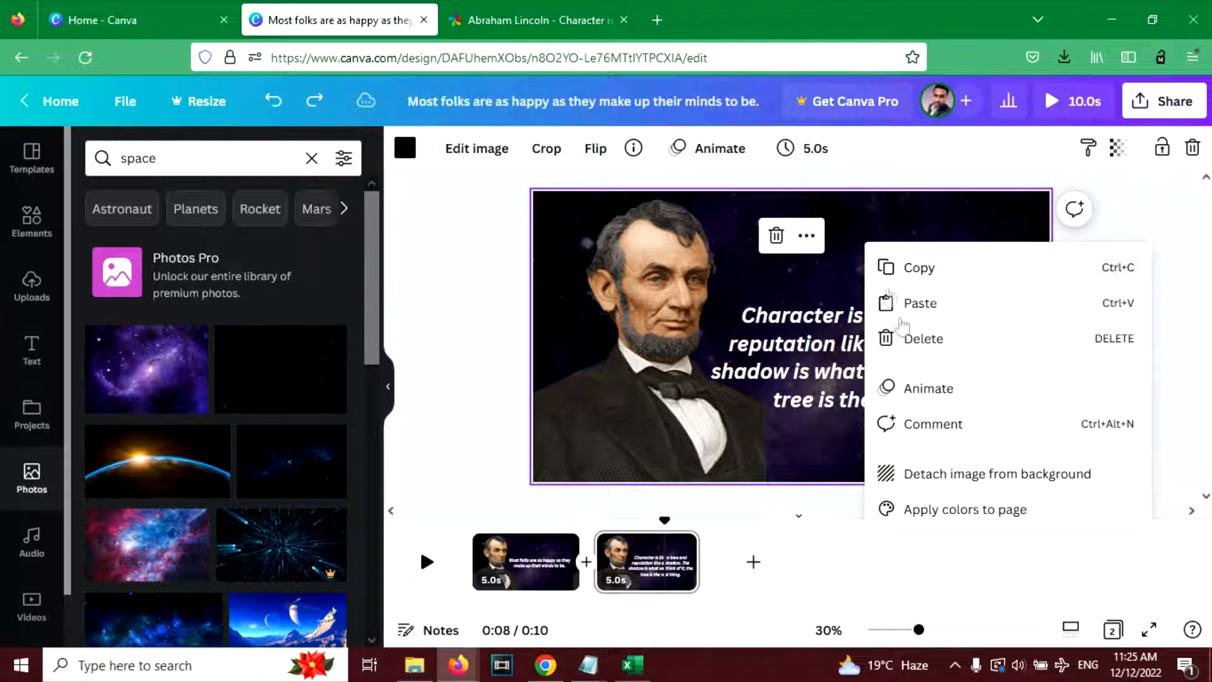
click(933, 475)
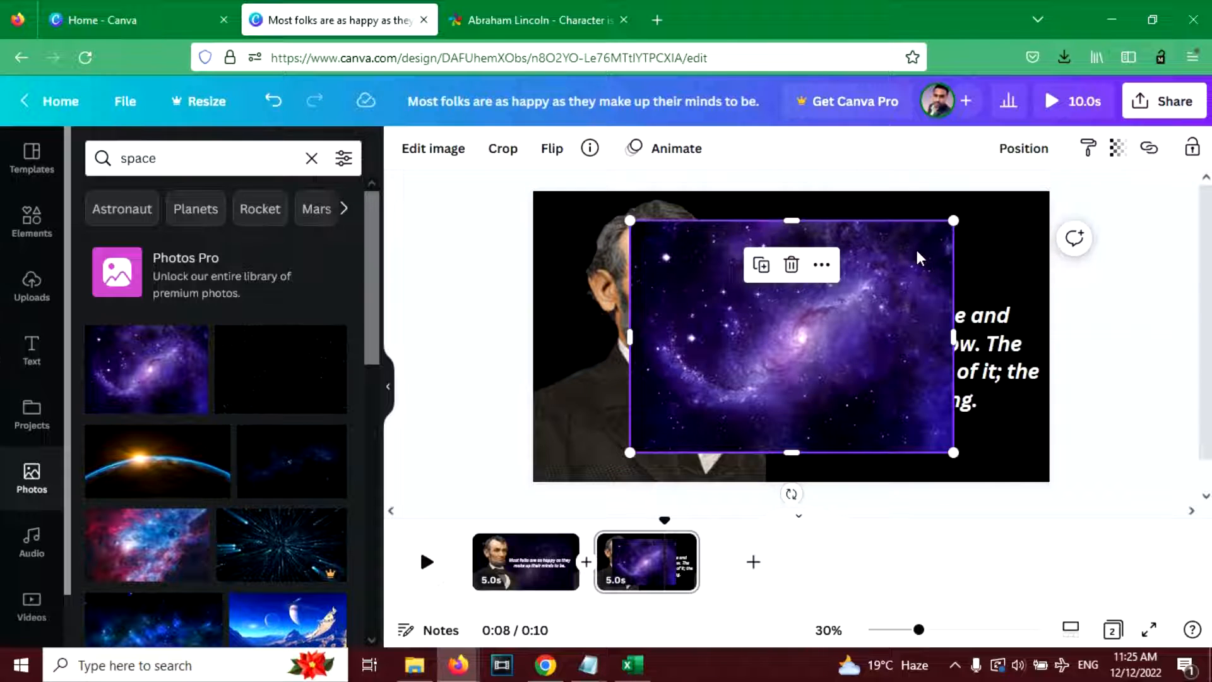
key(Delete)
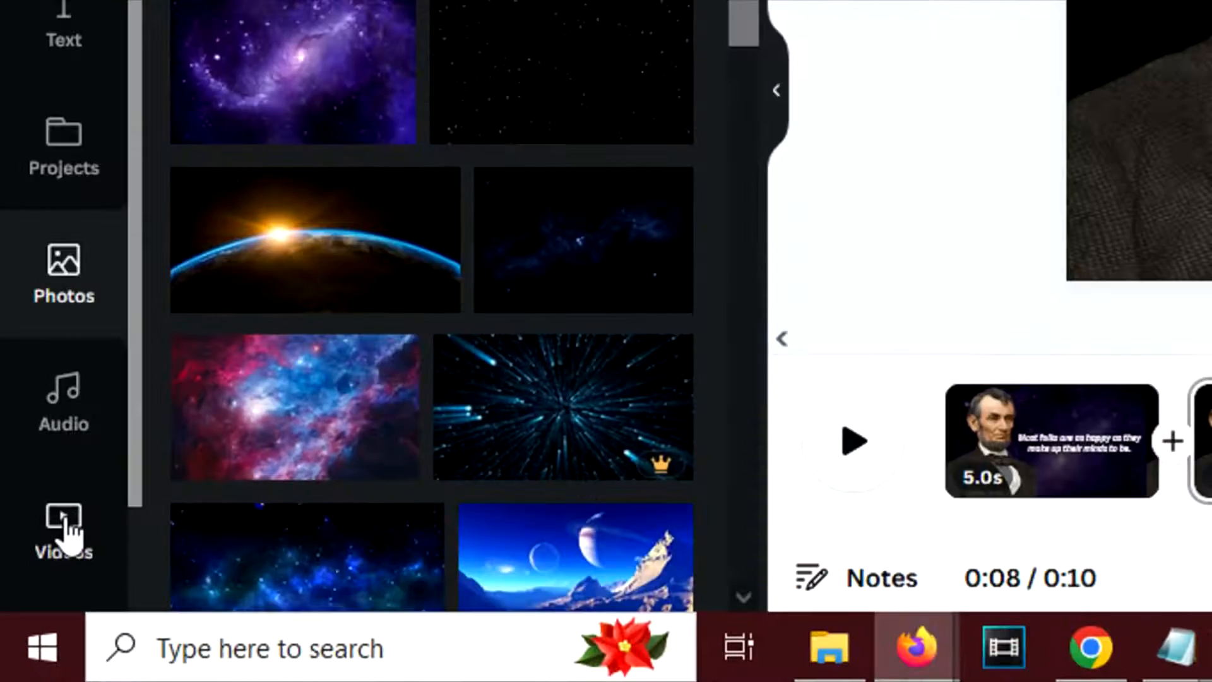
- Add the recently used 40-second ink video to page 2 as a full-page background behind the portrait and quote
click(28, 615)
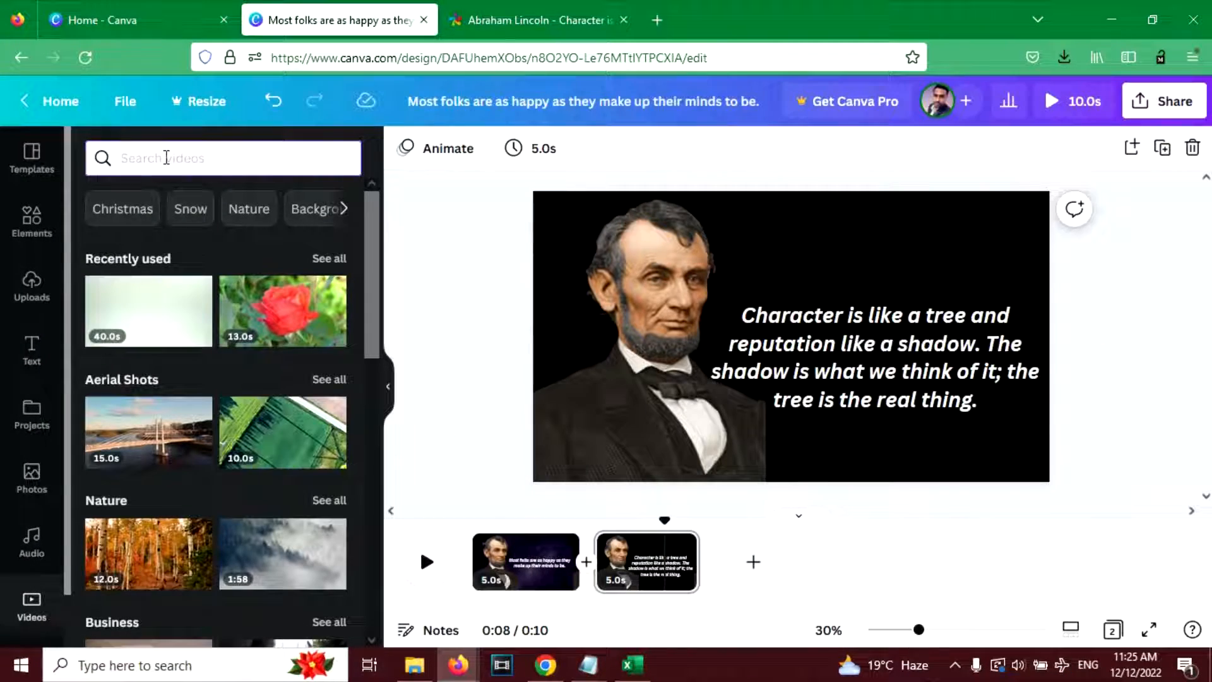
click(154, 316)
drag(644, 305, 537, 220)
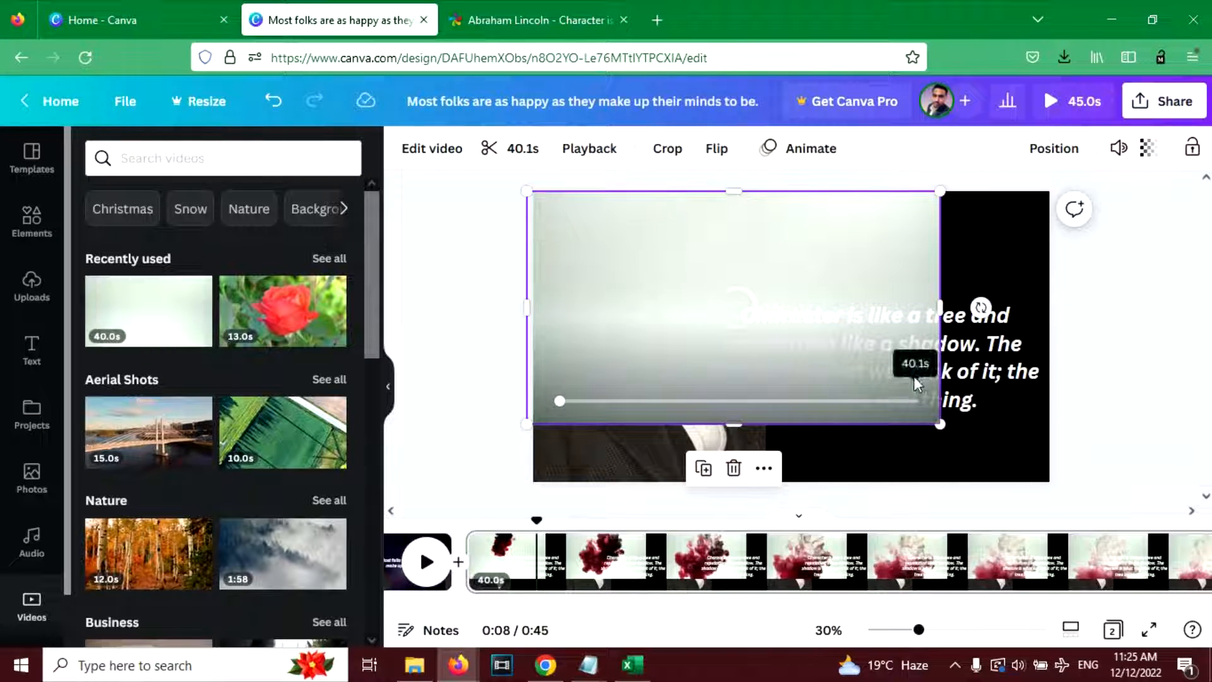
click(915, 399)
drag(940, 426, 1079, 502)
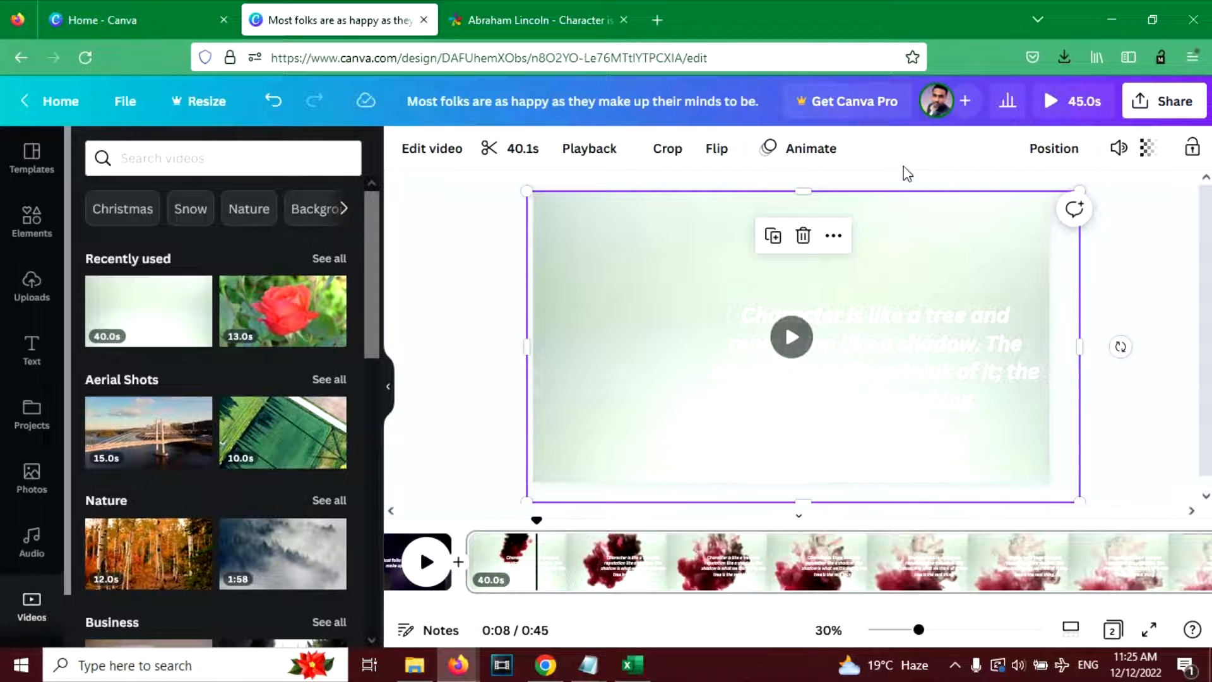
key(Delete)
click(973, 224)
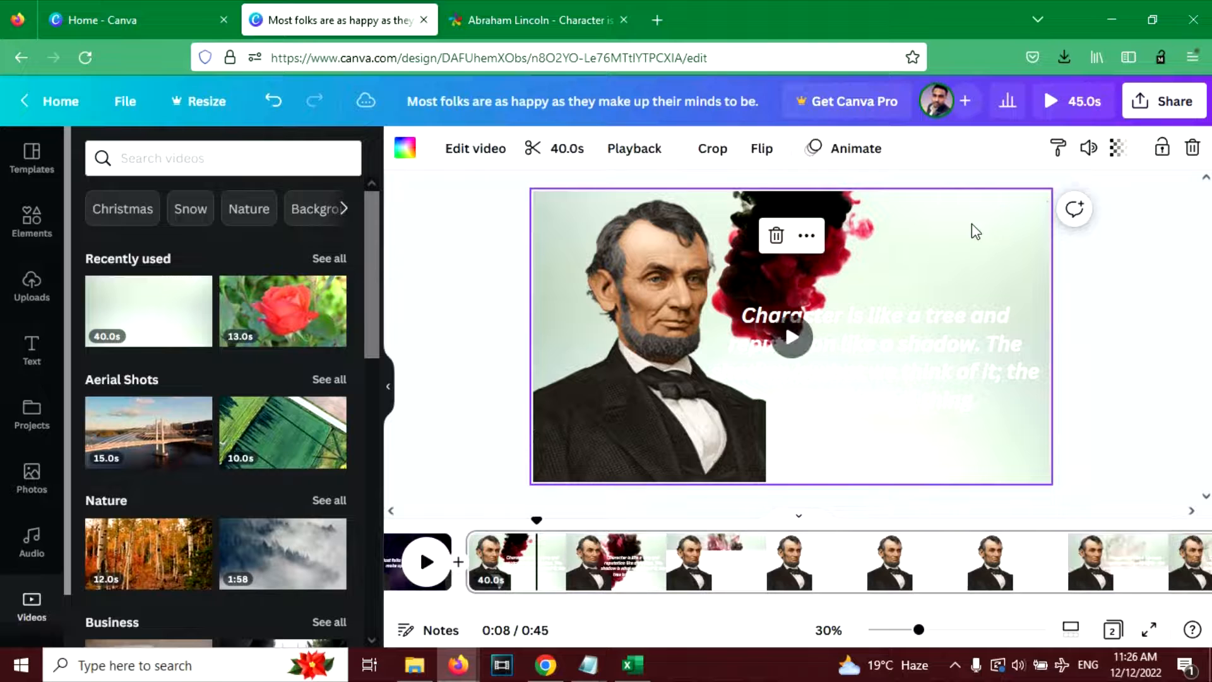
- Set the background video's transparency to 27 on page 2
click(1118, 149)
drag(1060, 221, 982, 222)
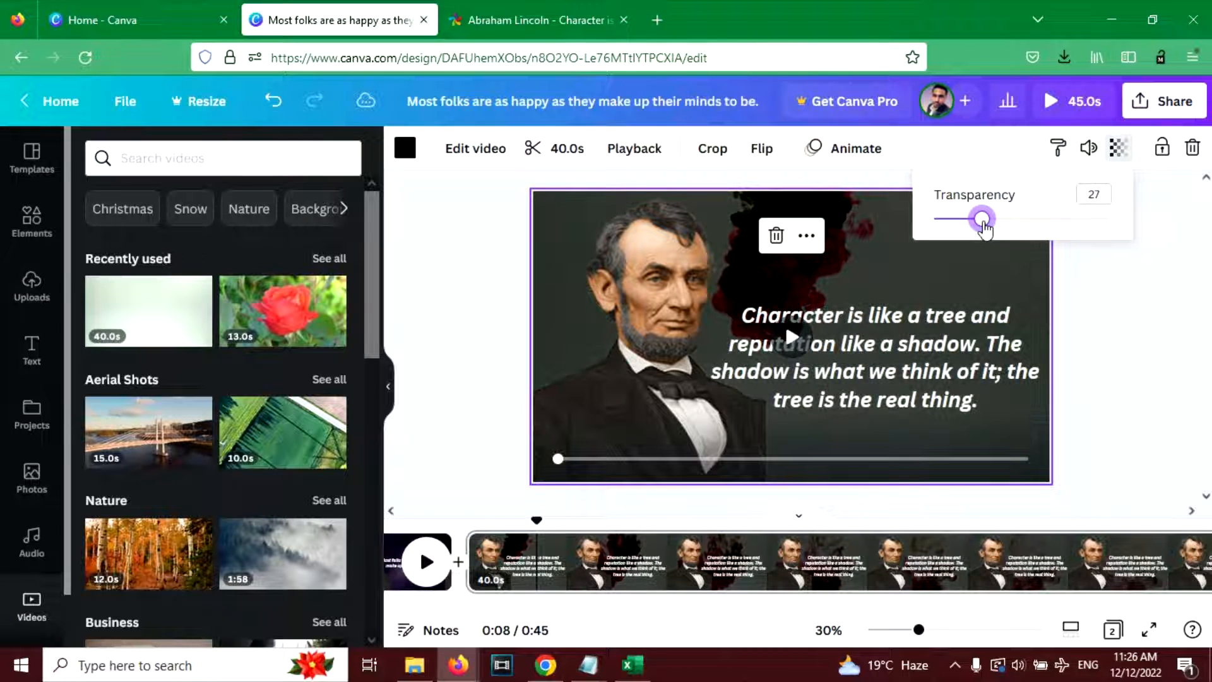
click(495, 258)
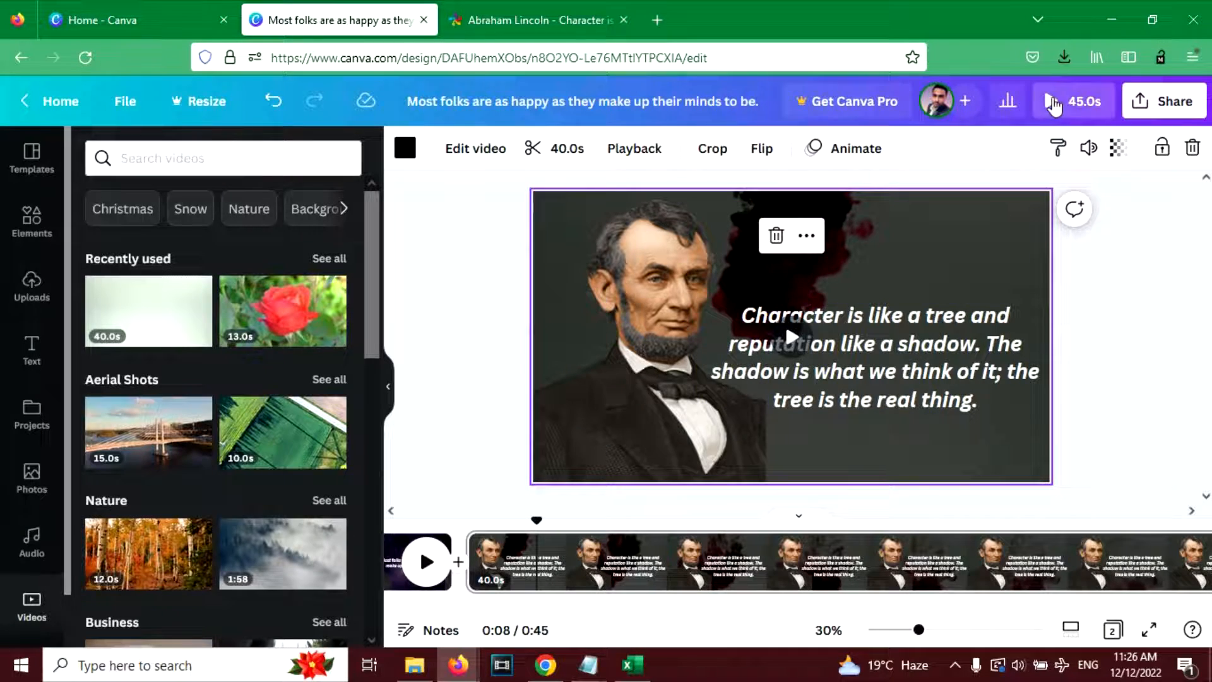
- Preview the two-page video and shorten page 2's duration to 16.1 seconds
click(1056, 102)
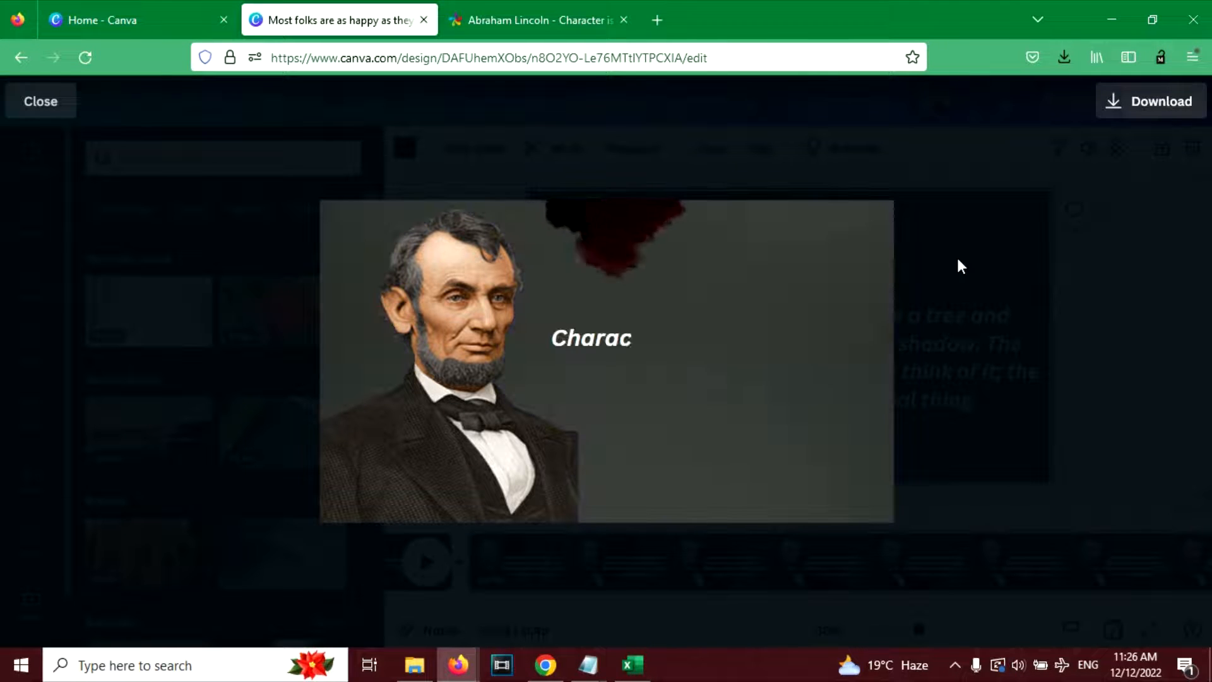
key(Escape)
drag(1067, 544, 590, 547)
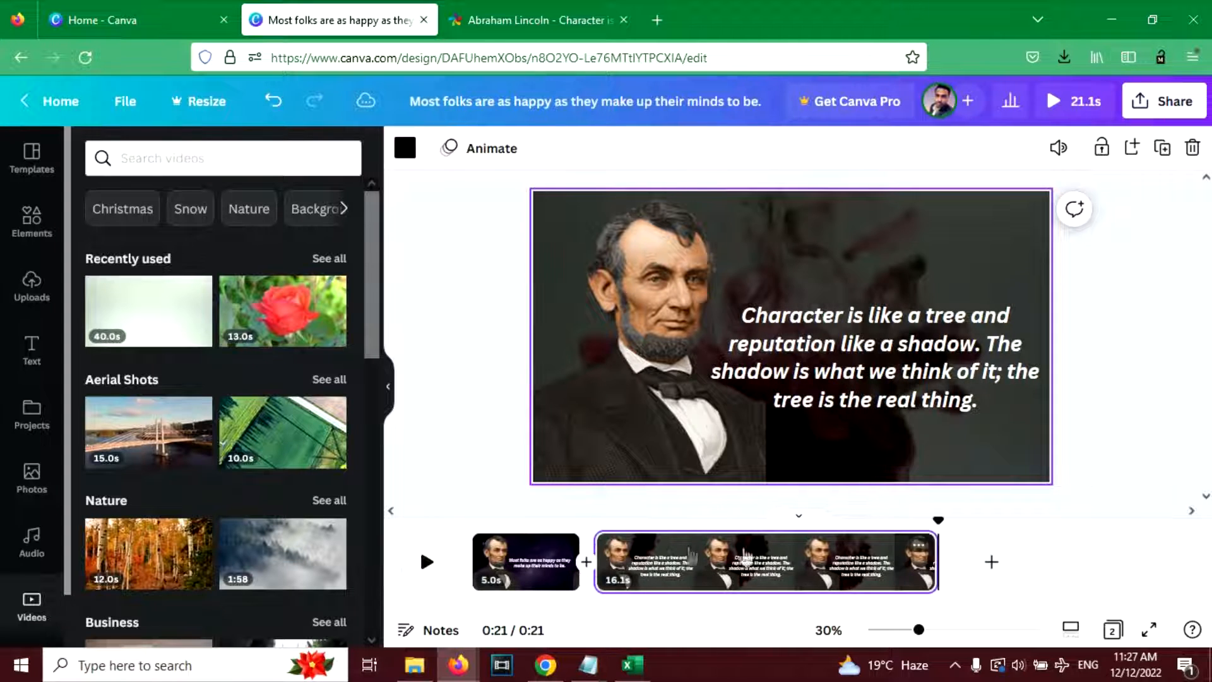
- Shorten page 2's duration to 6.8 seconds in the timeline
drag(873, 545, 739, 551)
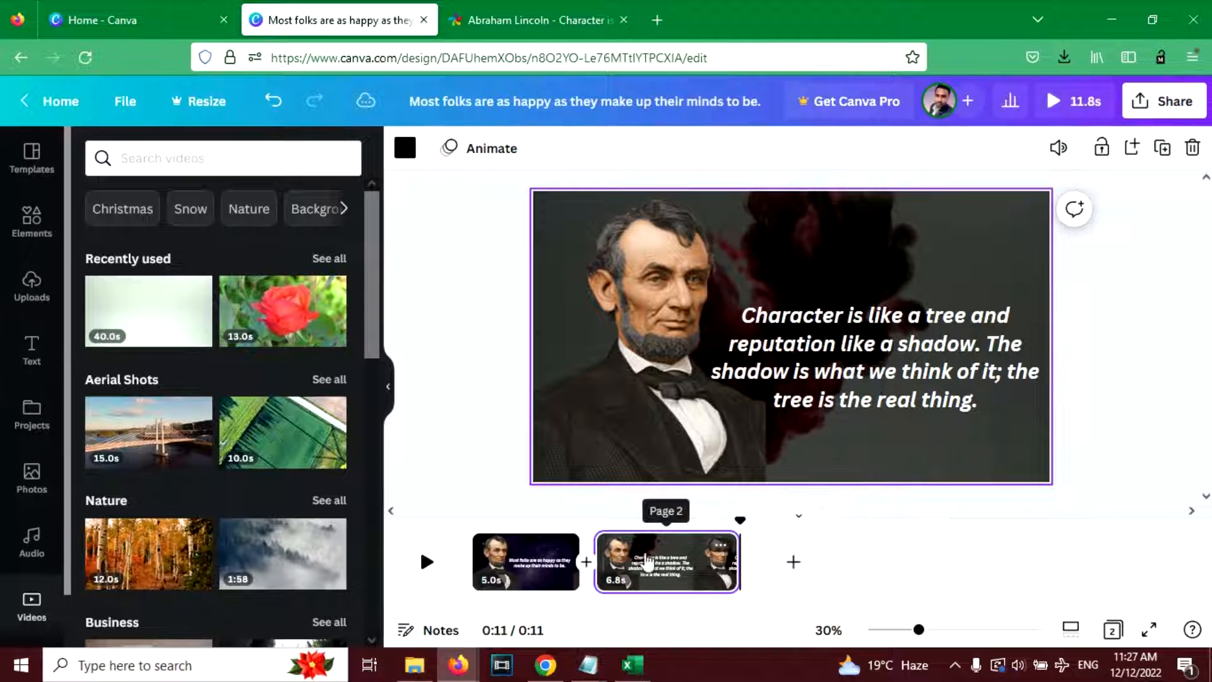
click(658, 558)
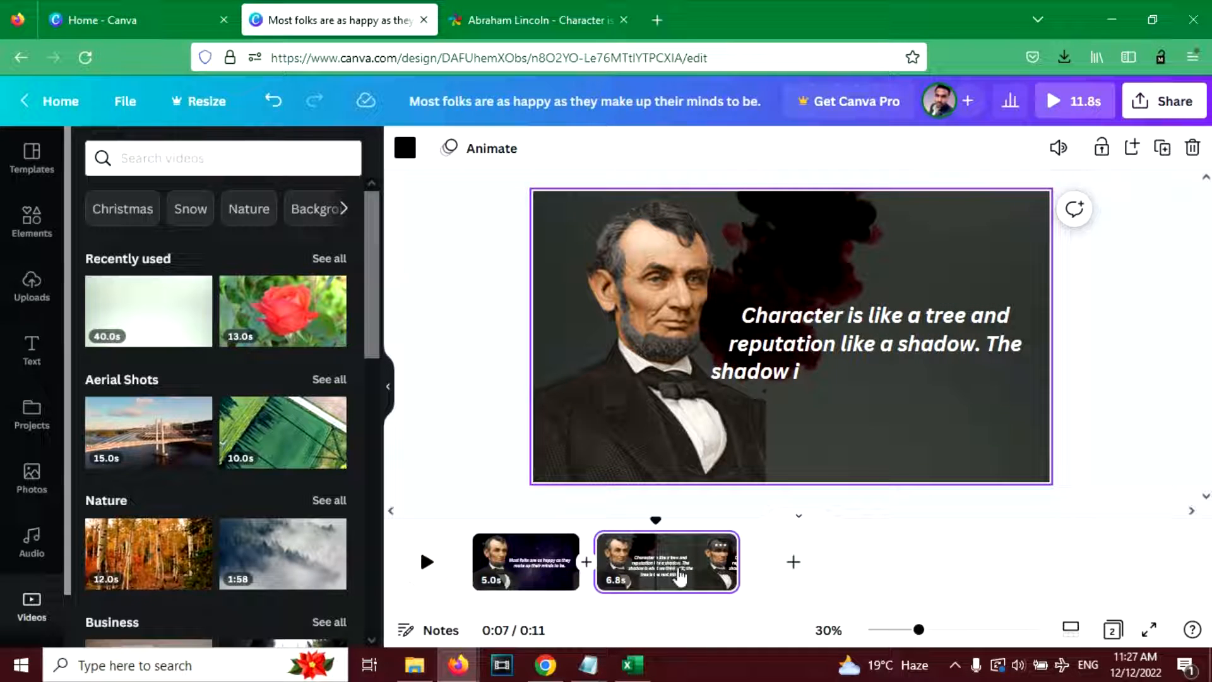
- Search Windows for the recorder and open the Voice Recorder app
key(super)
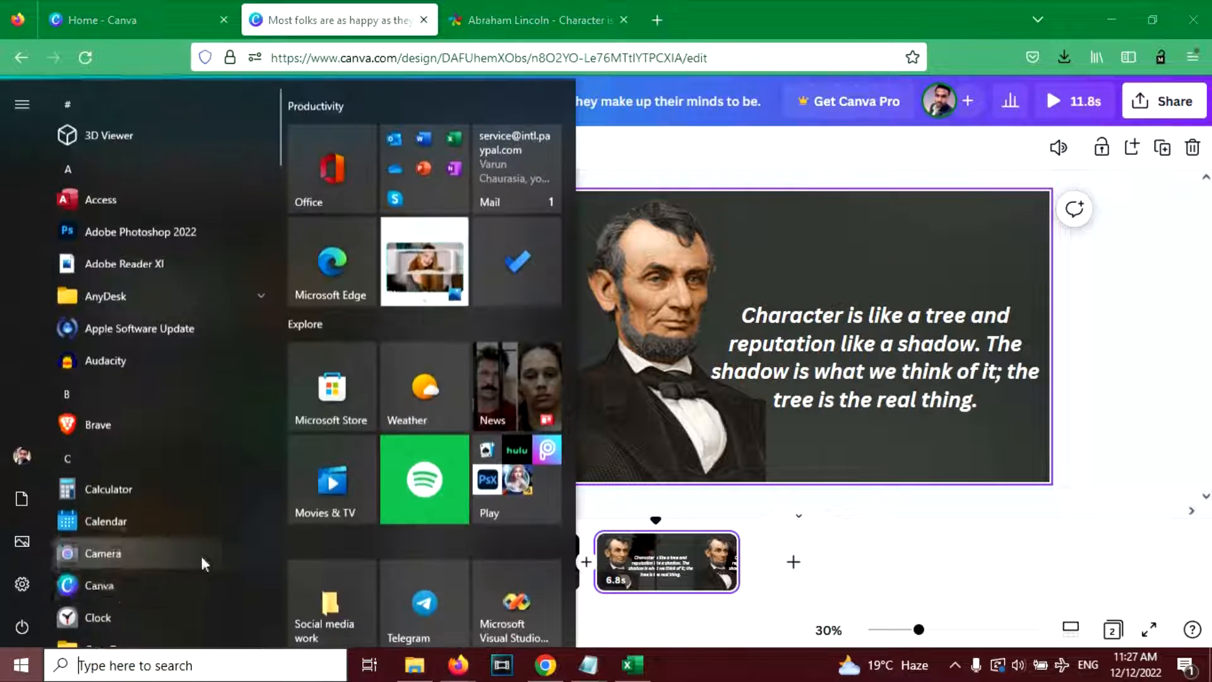
click(85, 664)
text(a)
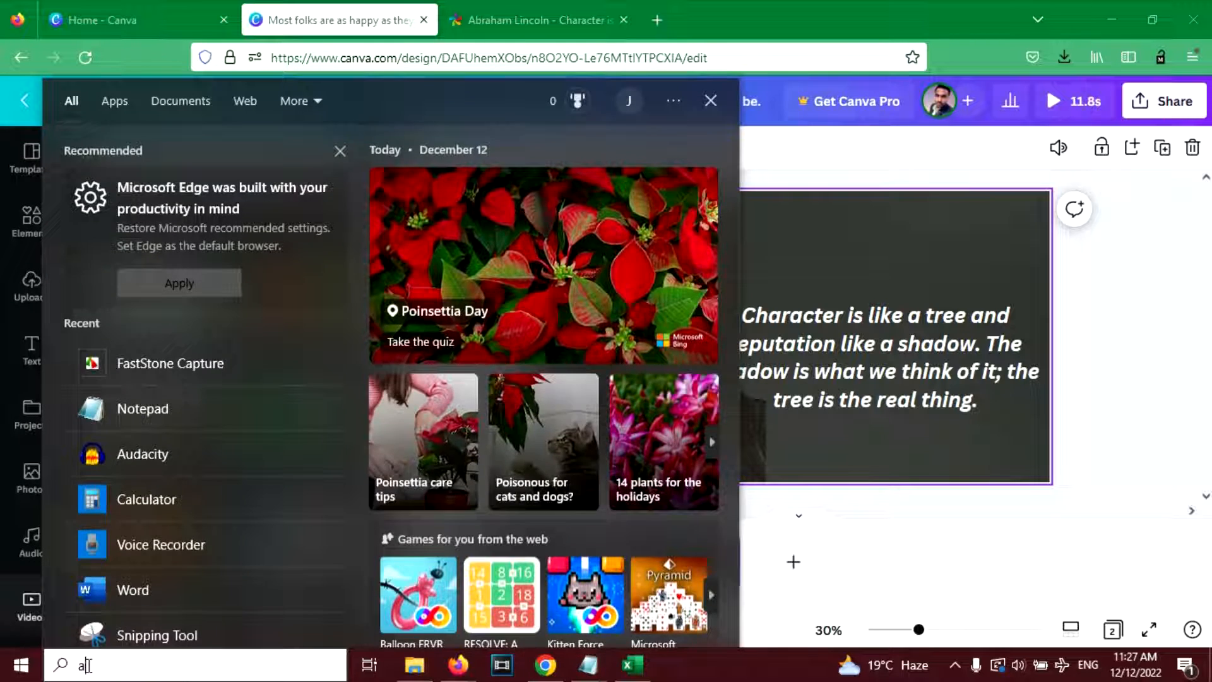
text(ud)
key(BackSpace)
key(BackSpace)
key(BackSpace)
text(rec)
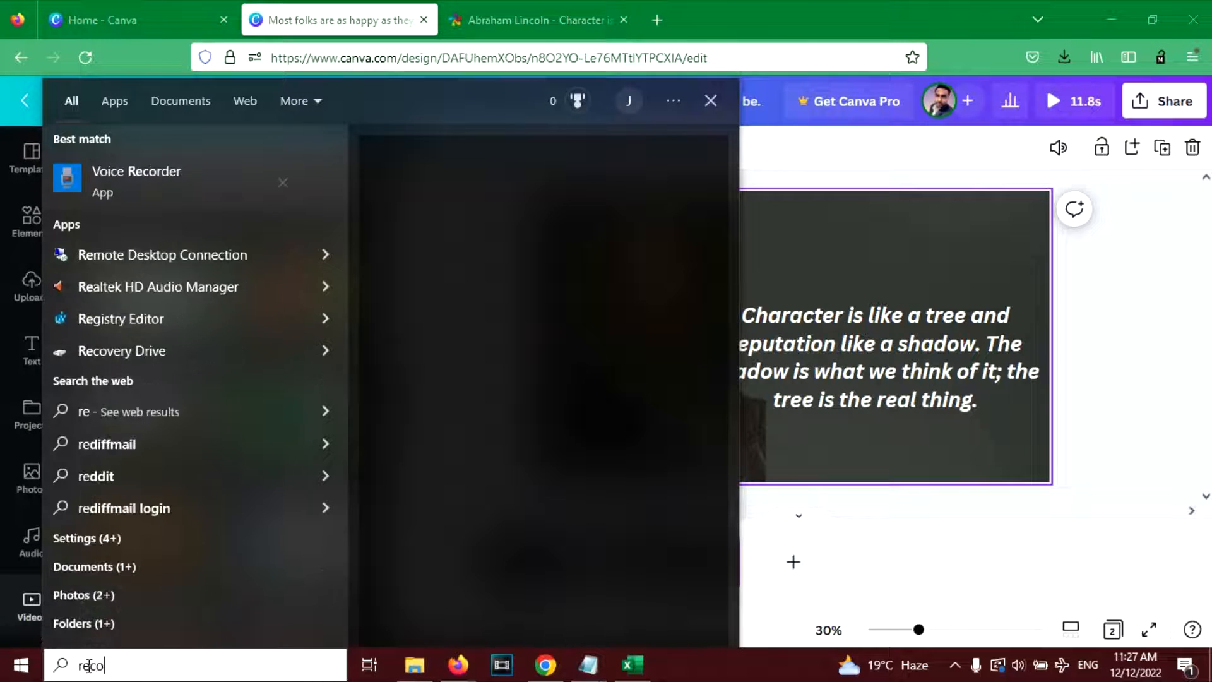
text(o)
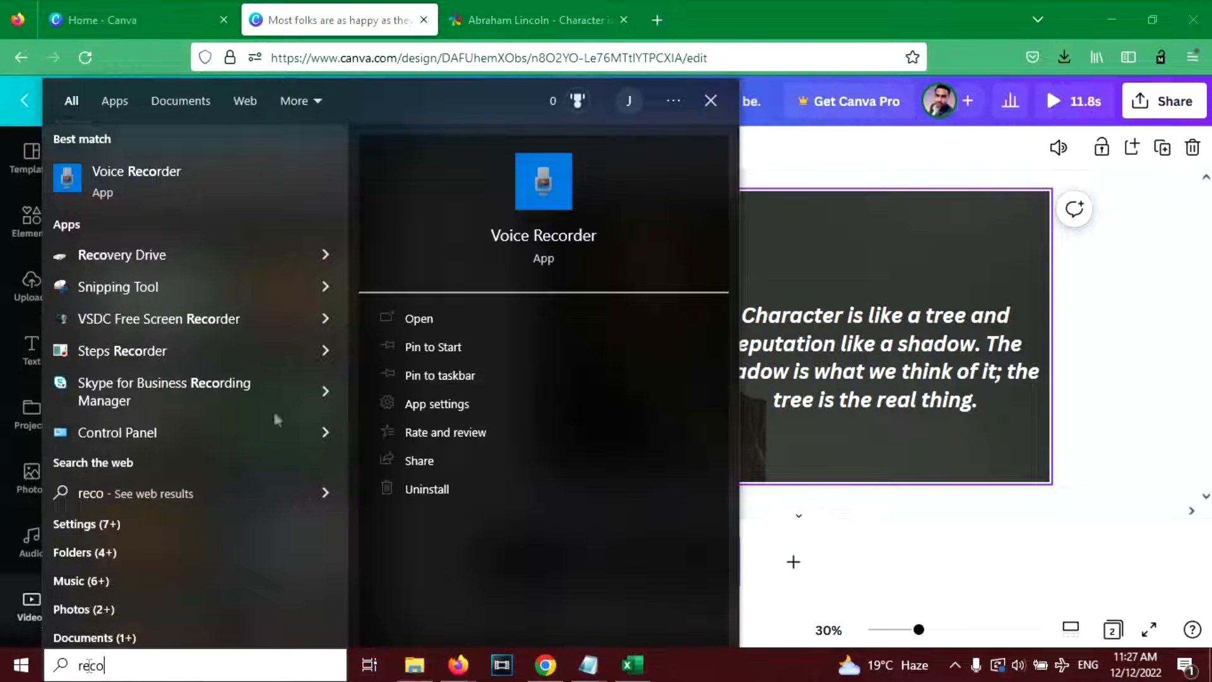
click(154, 180)
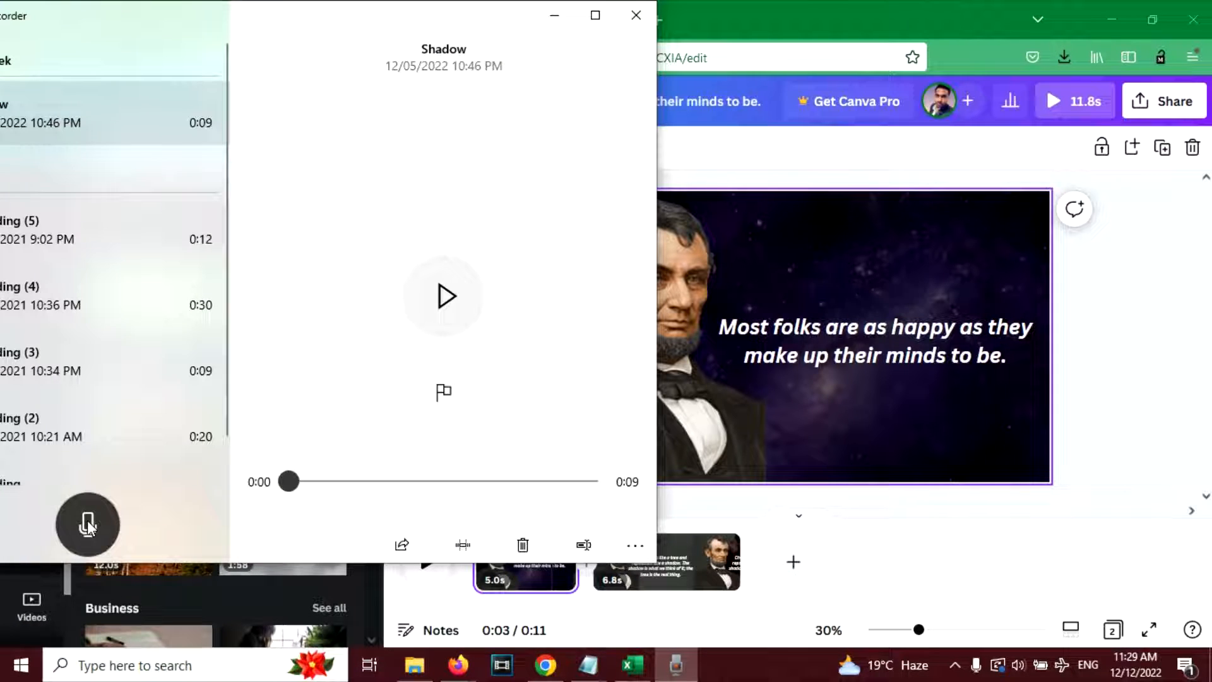
- Record about 6 seconds of voice narration for the first quote and rename the recording AL
click(87, 524)
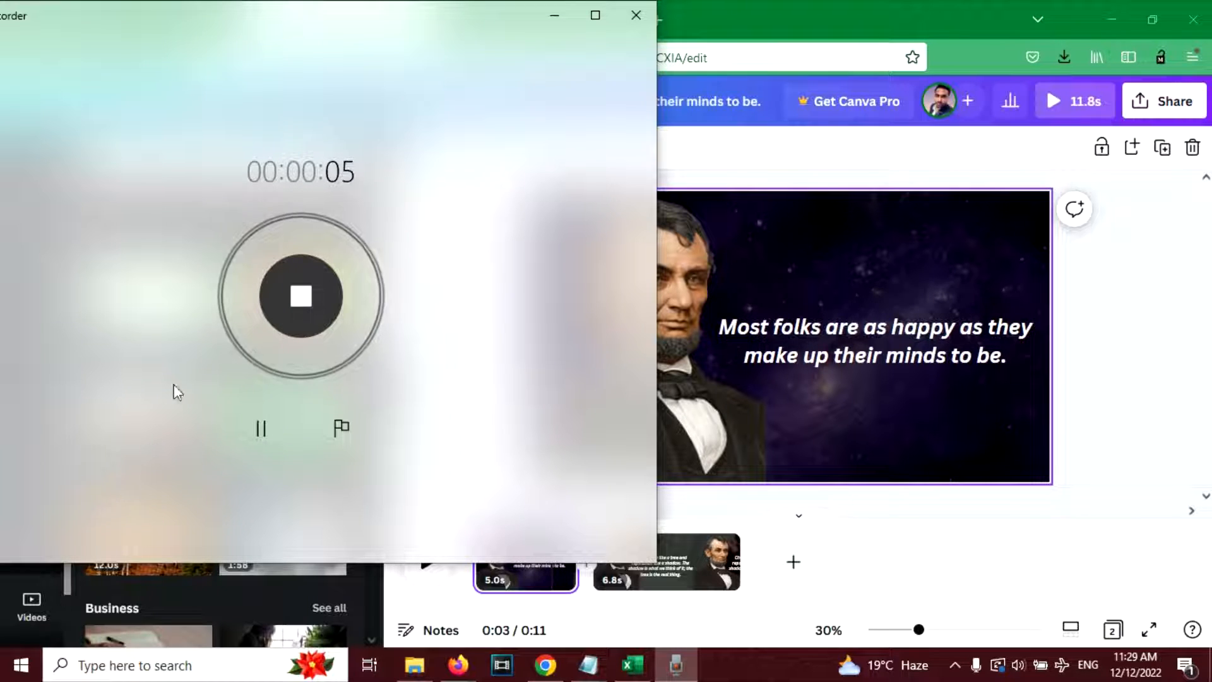
click(289, 296)
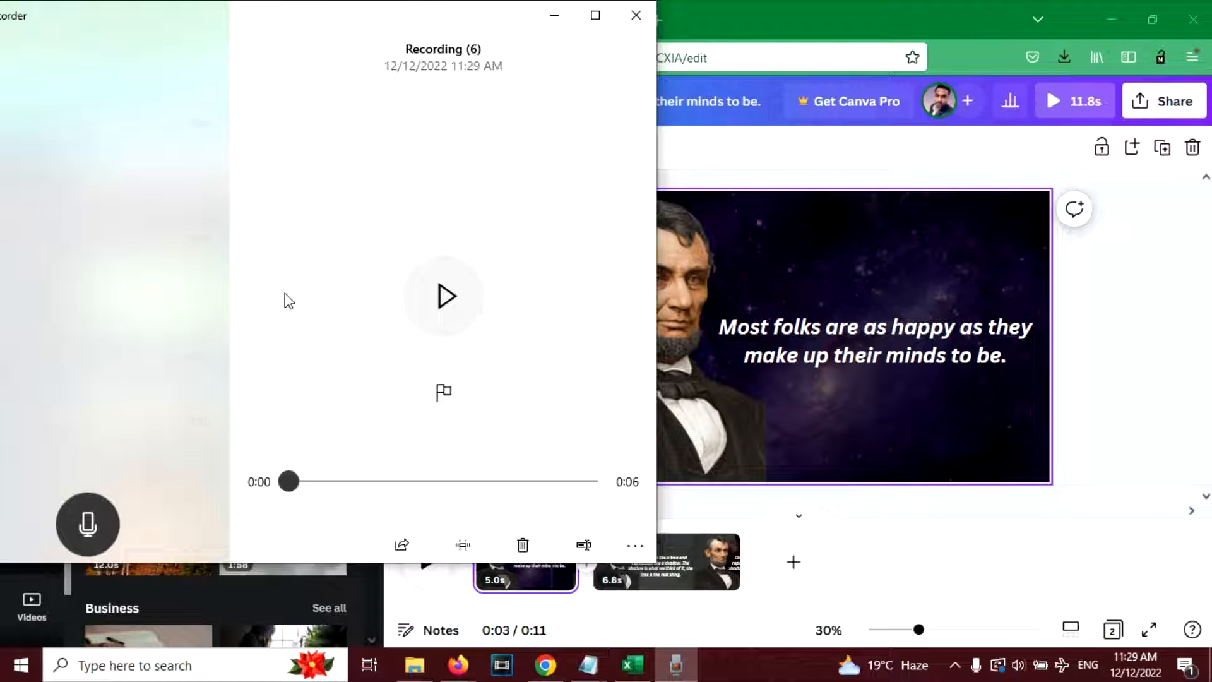
drag(404, 33, 571, 139)
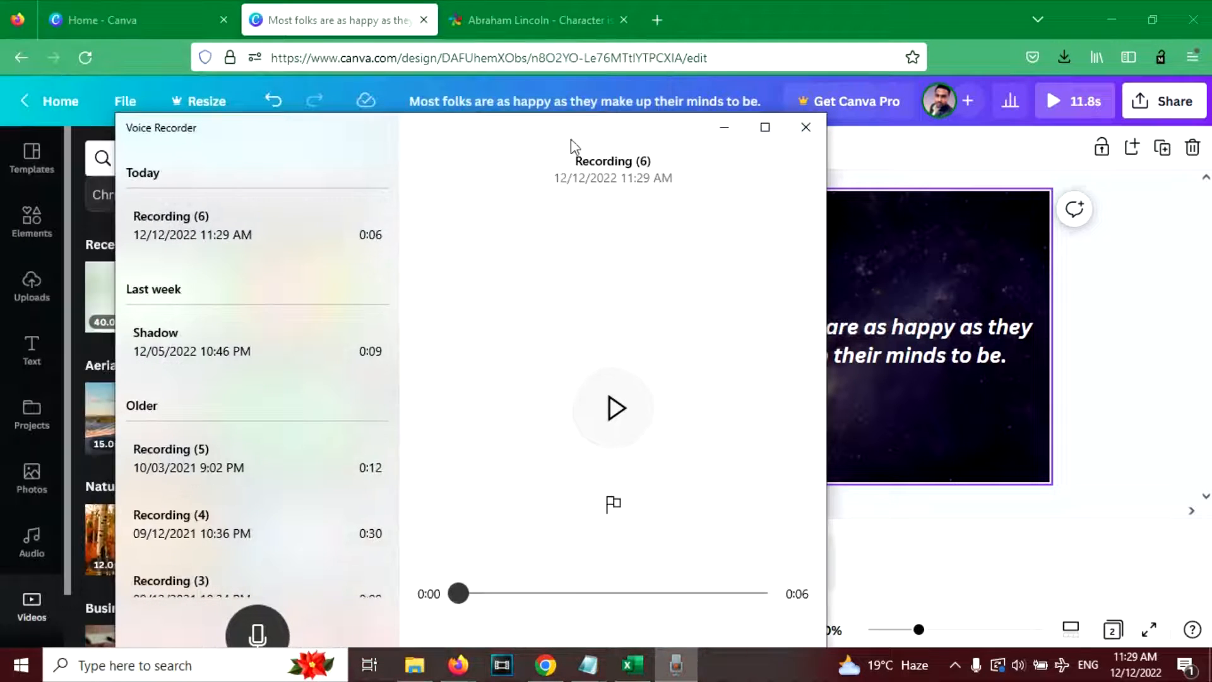
right_click(278, 248)
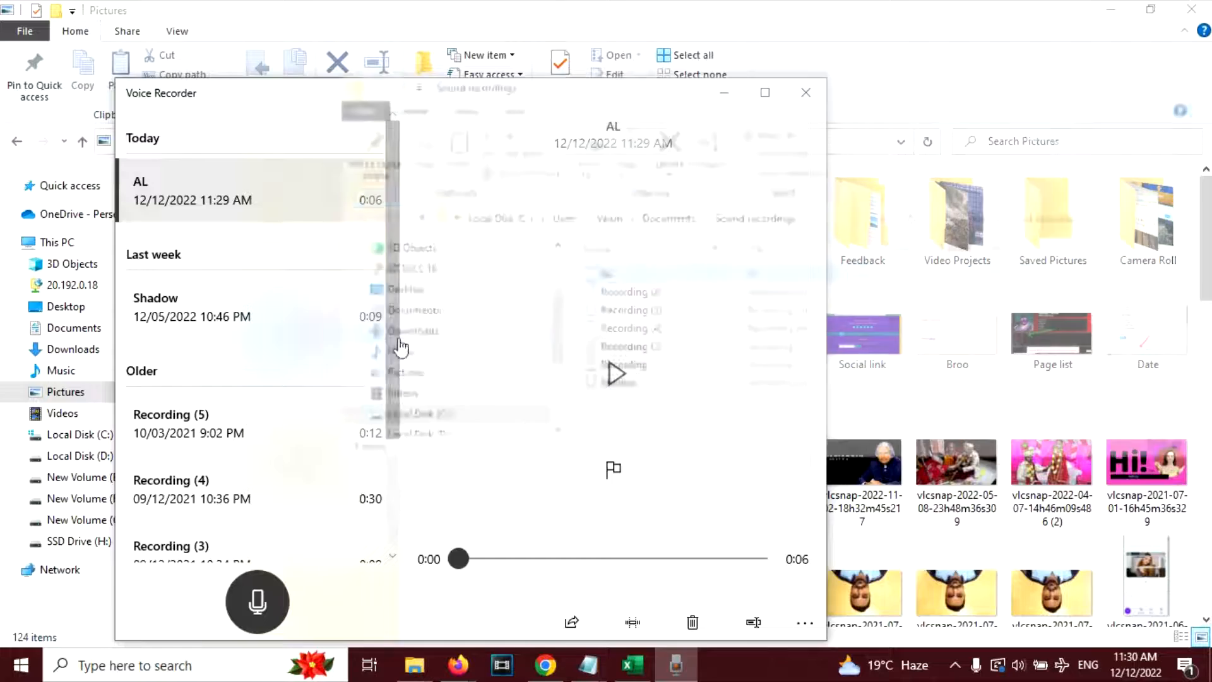
- Copy the path of the Sound recordings folder and switch back to the Canva design in Firefox
click(555, 141)
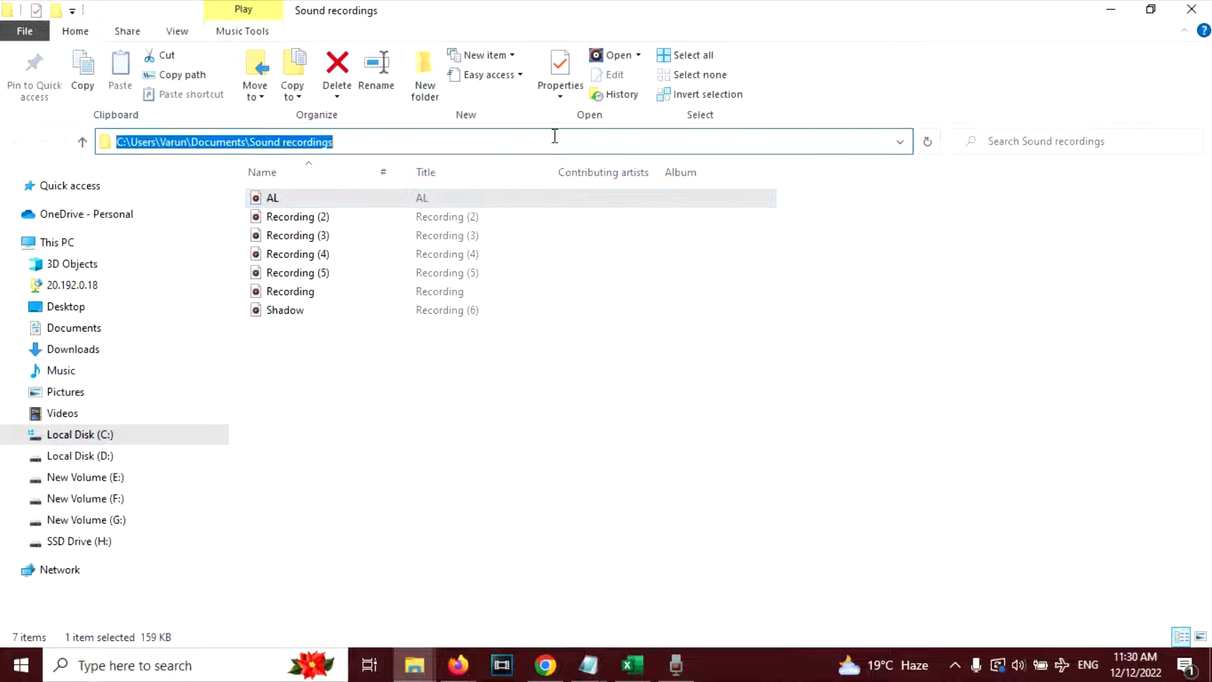
click(459, 665)
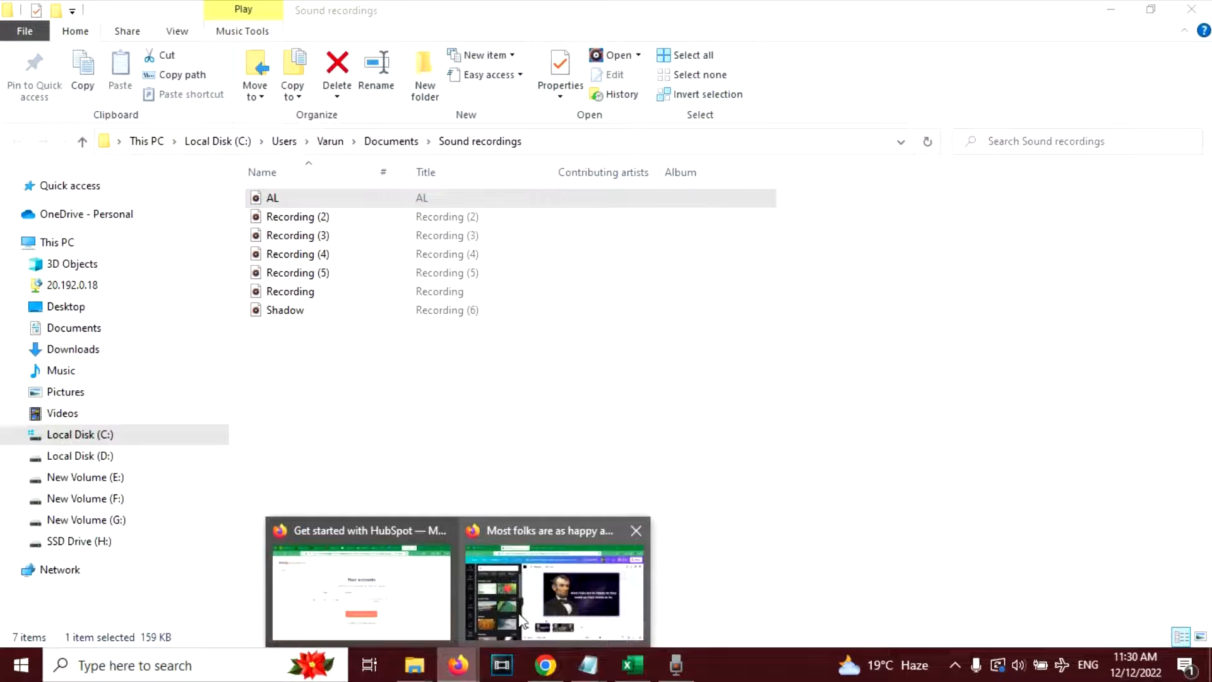
click(527, 615)
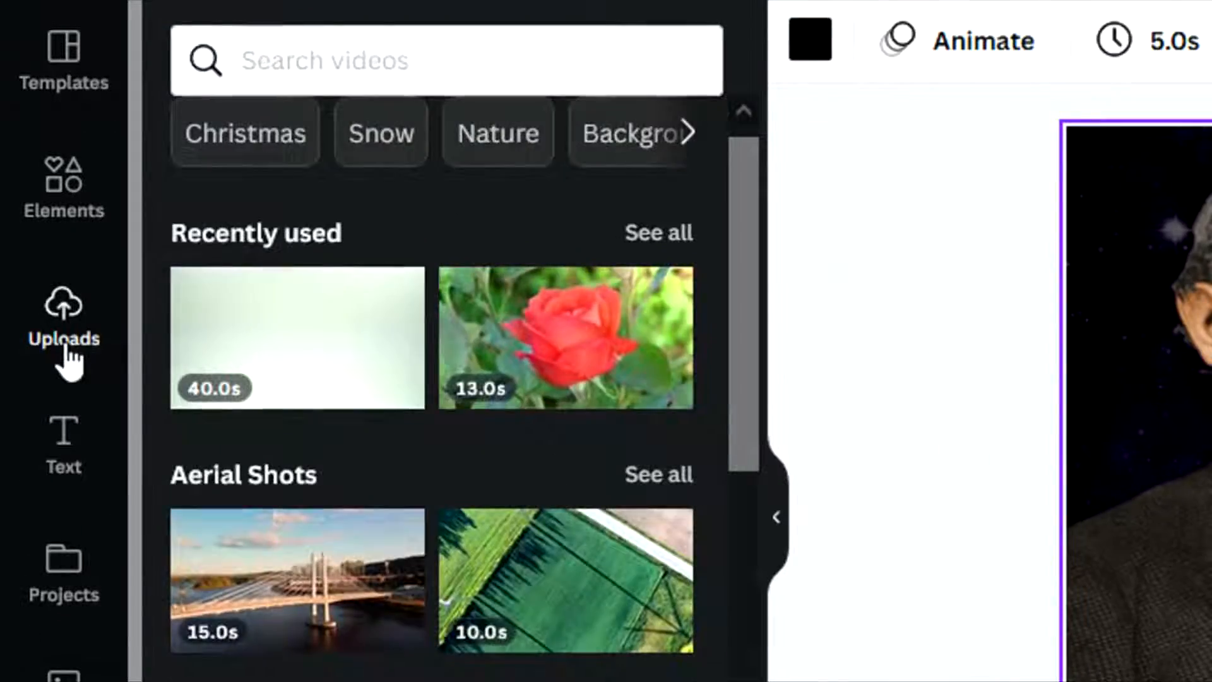
- Upload the AL recording from the Sound recordings folder to the design's audio uploads
click(65, 347)
click(378, 151)
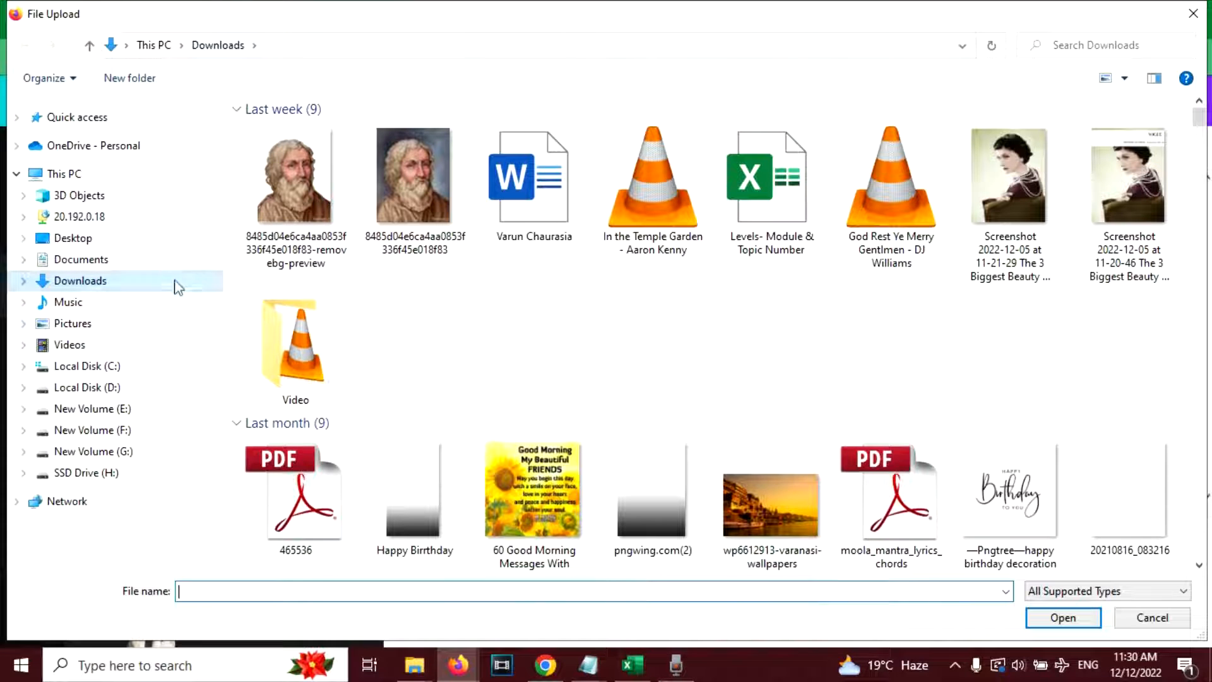
click(339, 47)
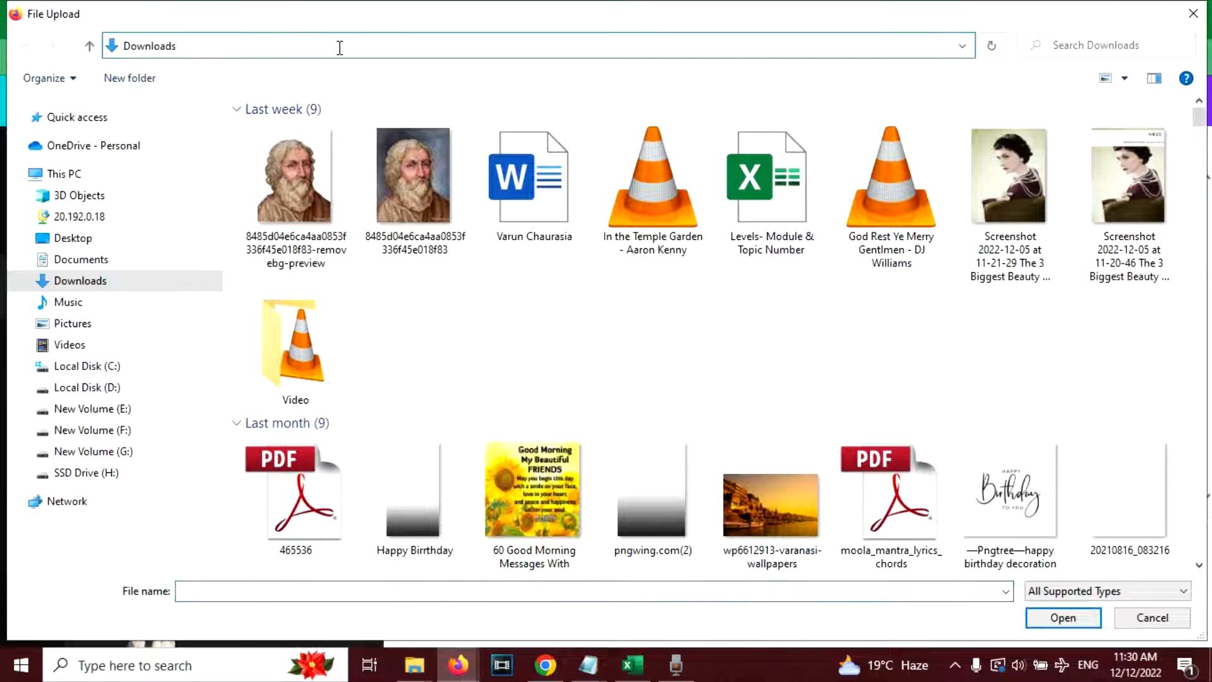
key(Return)
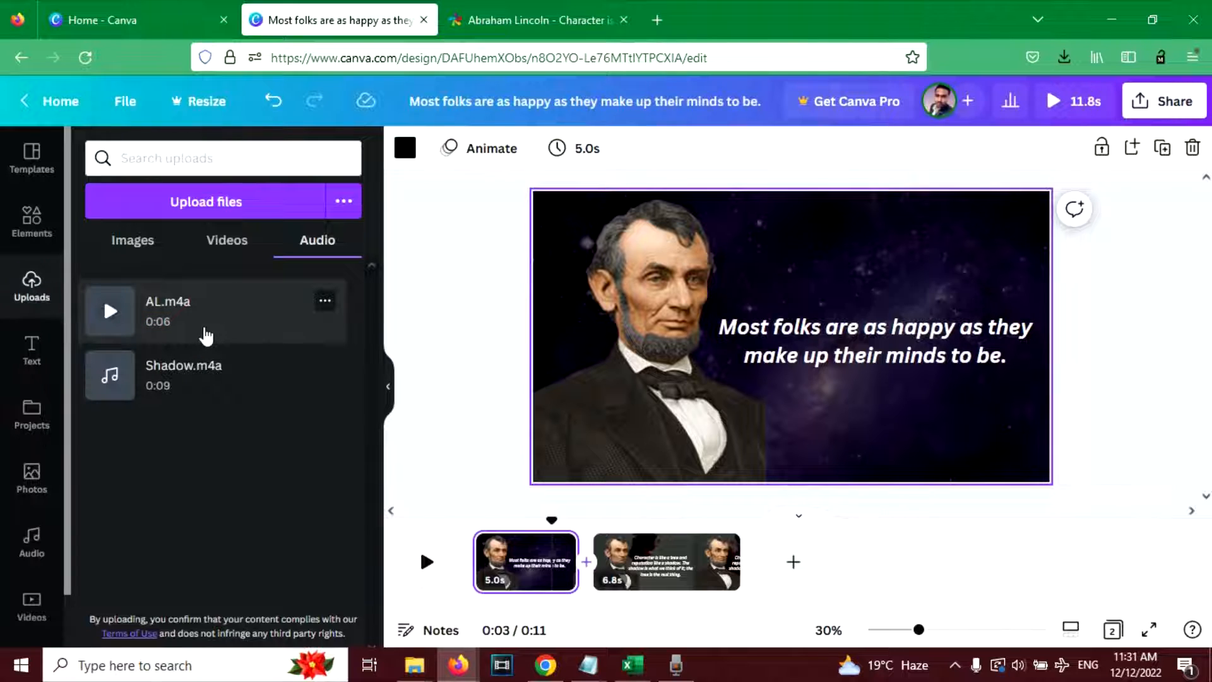
- Add AL.m4a to the timeline, align it with the start of page 1, and preview it
click(206, 337)
drag(611, 581, 493, 584)
click(427, 544)
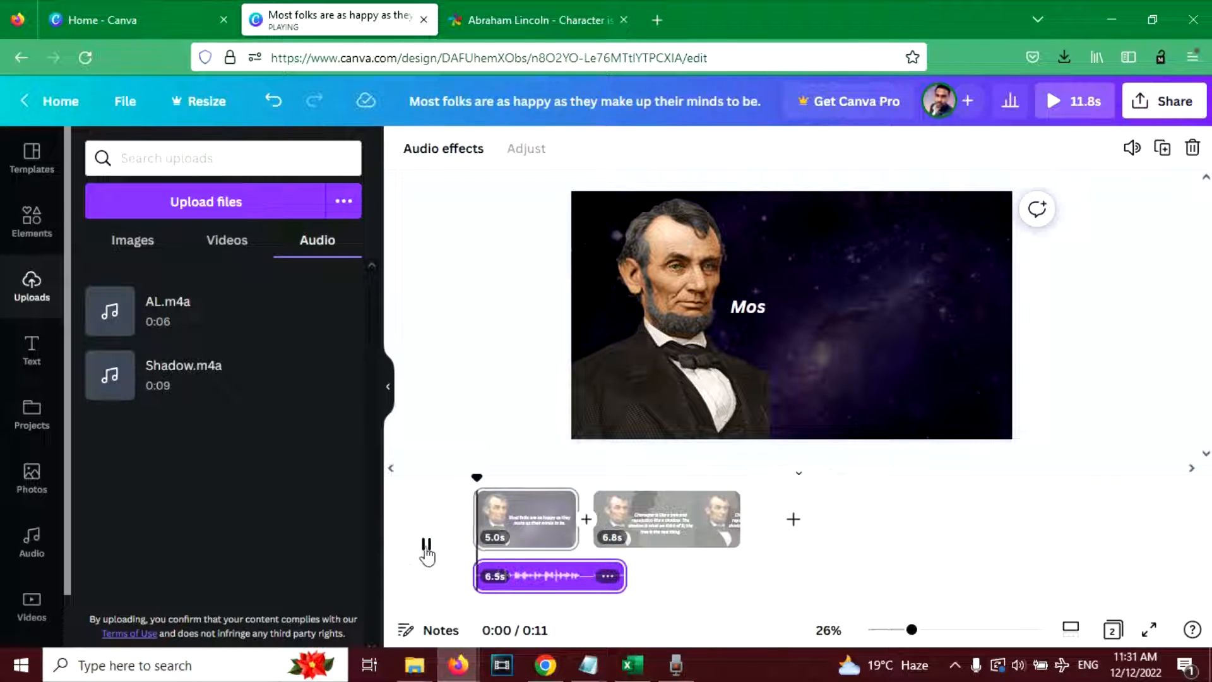
- Extend page 1's duration to 7.4 seconds and play it with the narration
drag(577, 499, 630, 500)
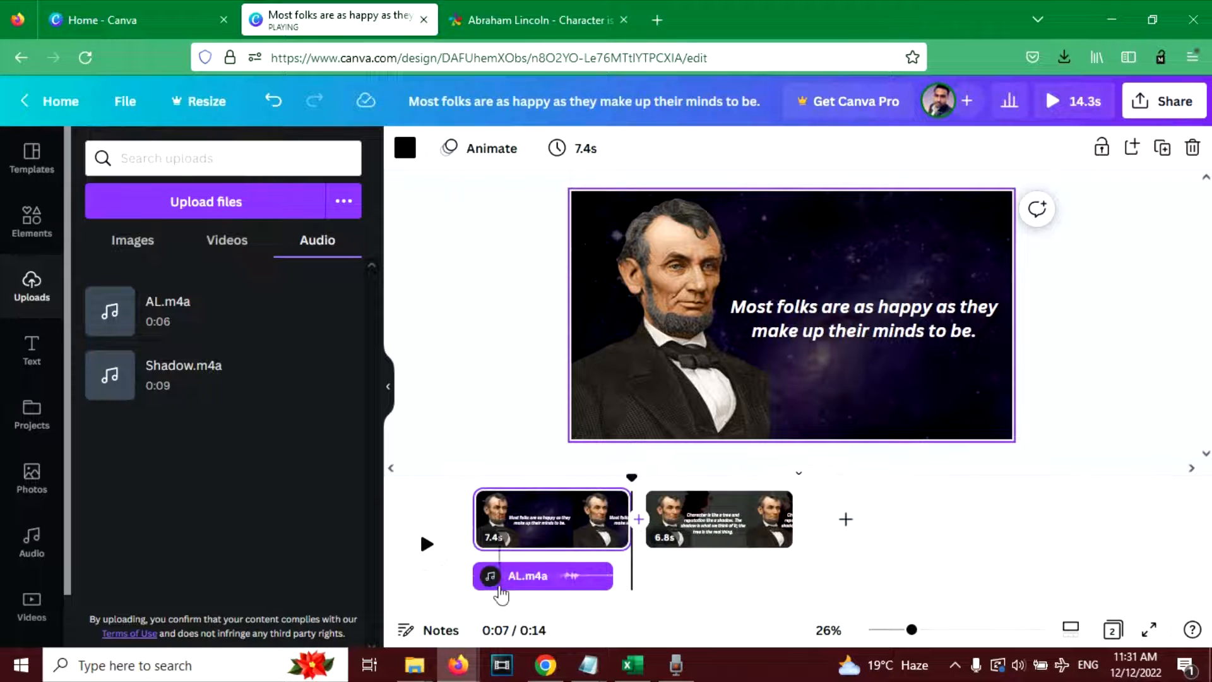
click(475, 575)
click(422, 546)
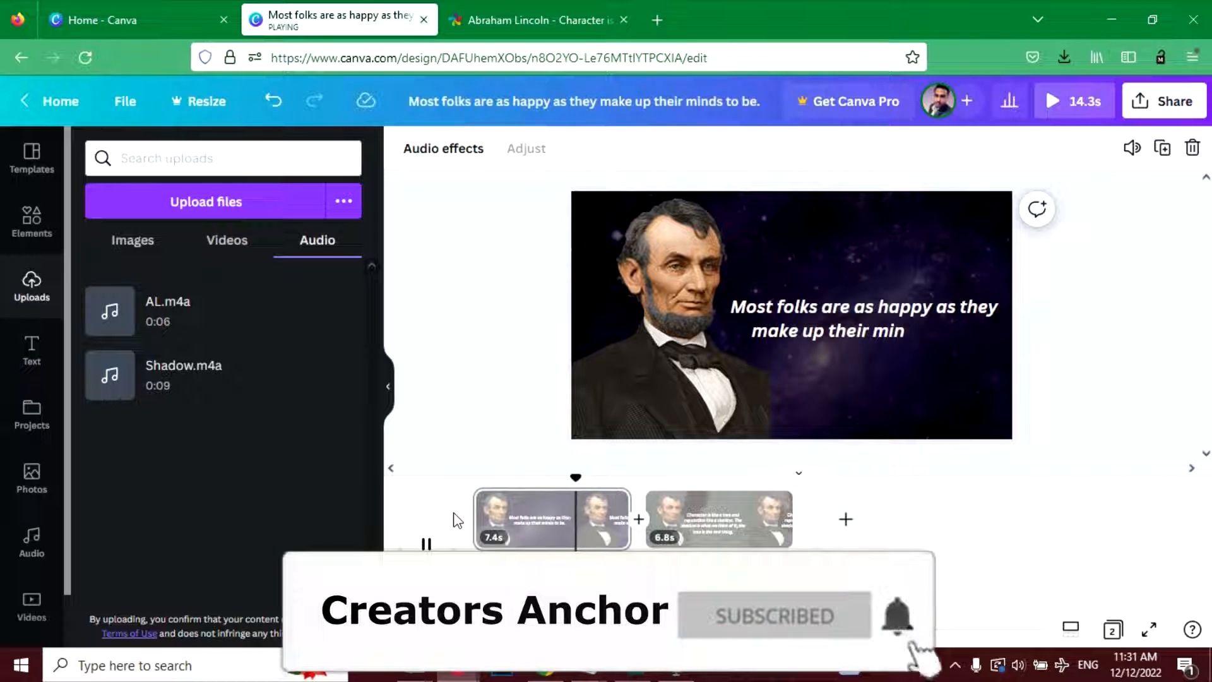
- Show page 2's full quote and record about 8 seconds of narration for it in Voice Recorder
click(707, 525)
click(707, 526)
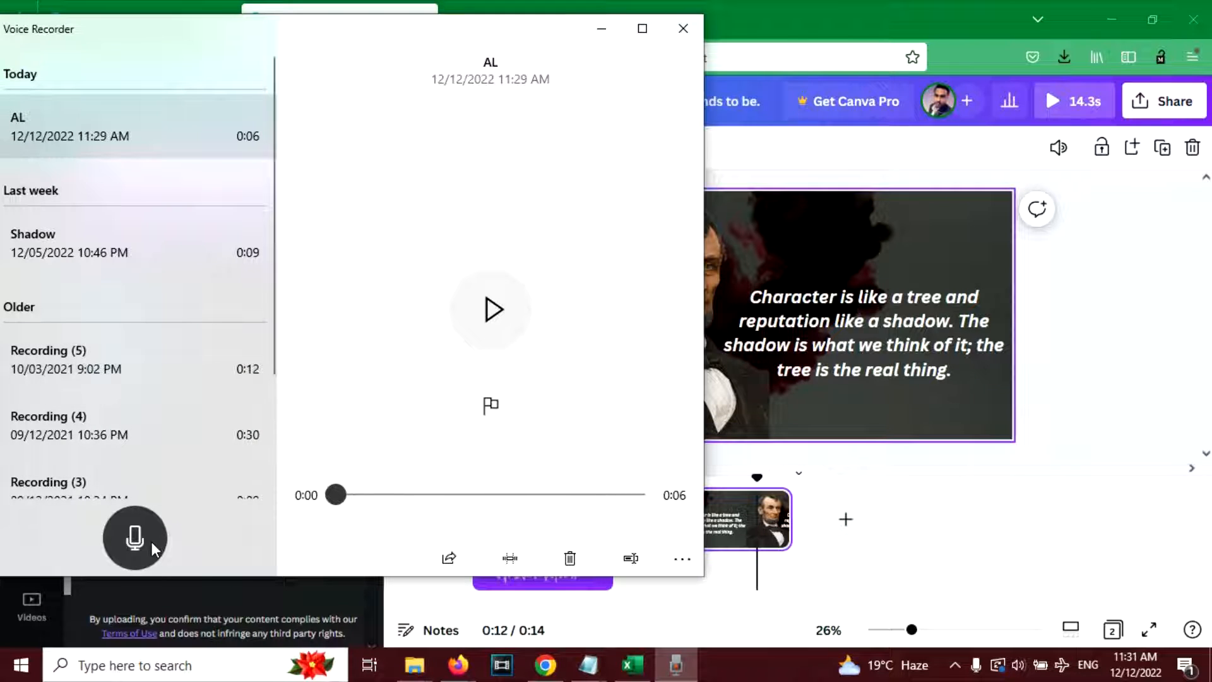
click(151, 540)
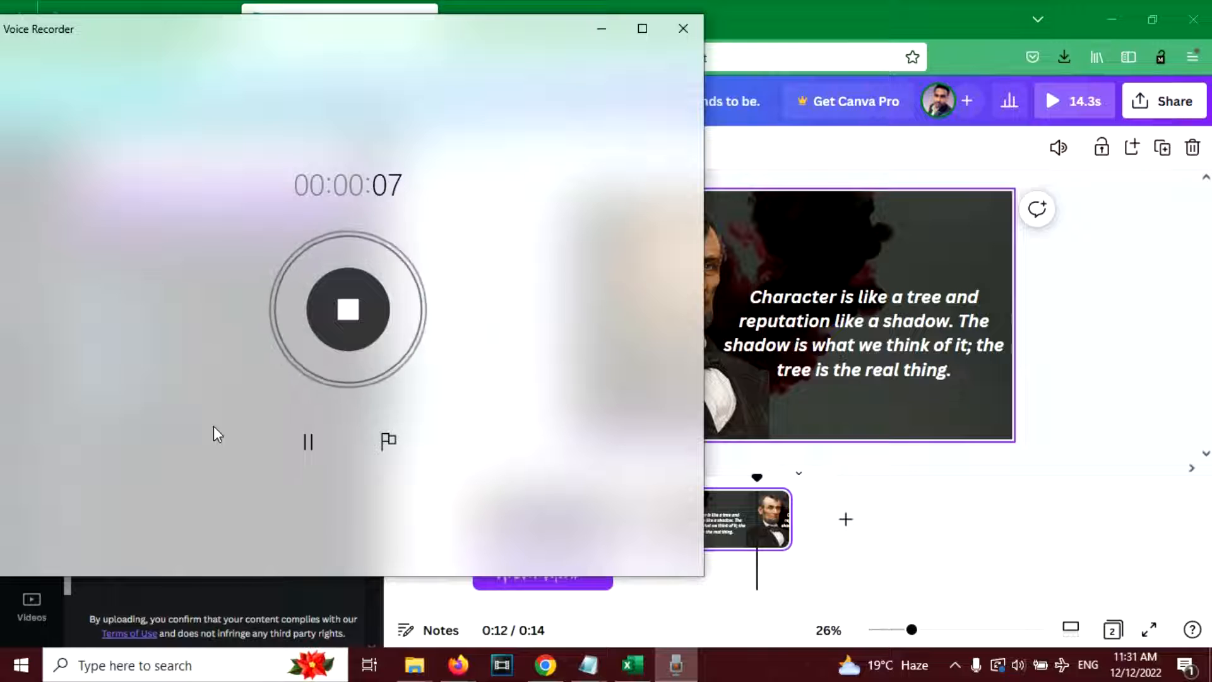
click(346, 330)
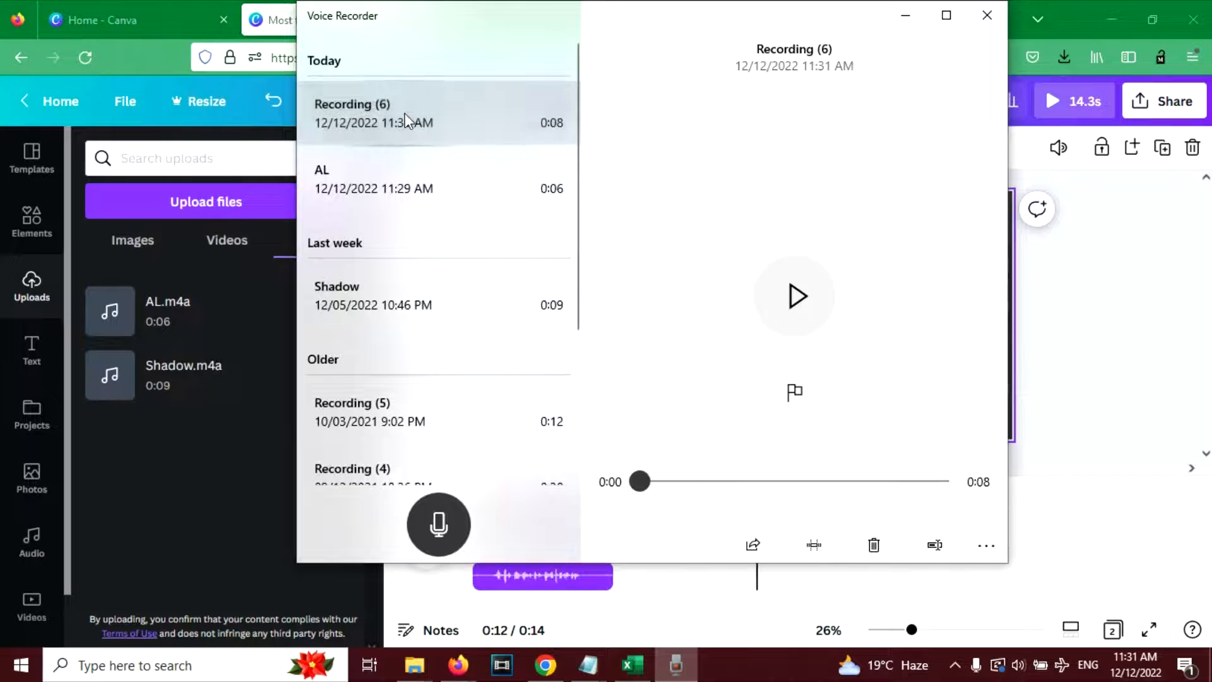
- Rename the newest voice recording AL2
right_click(407, 119)
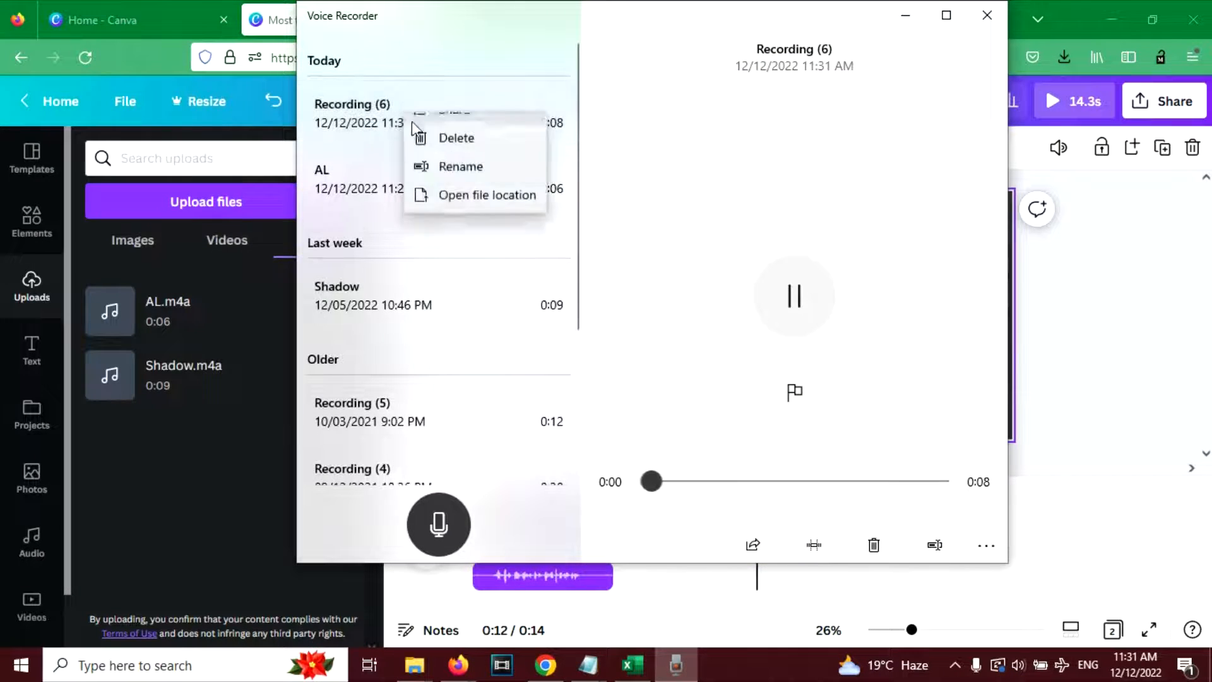
click(456, 184)
text(A)
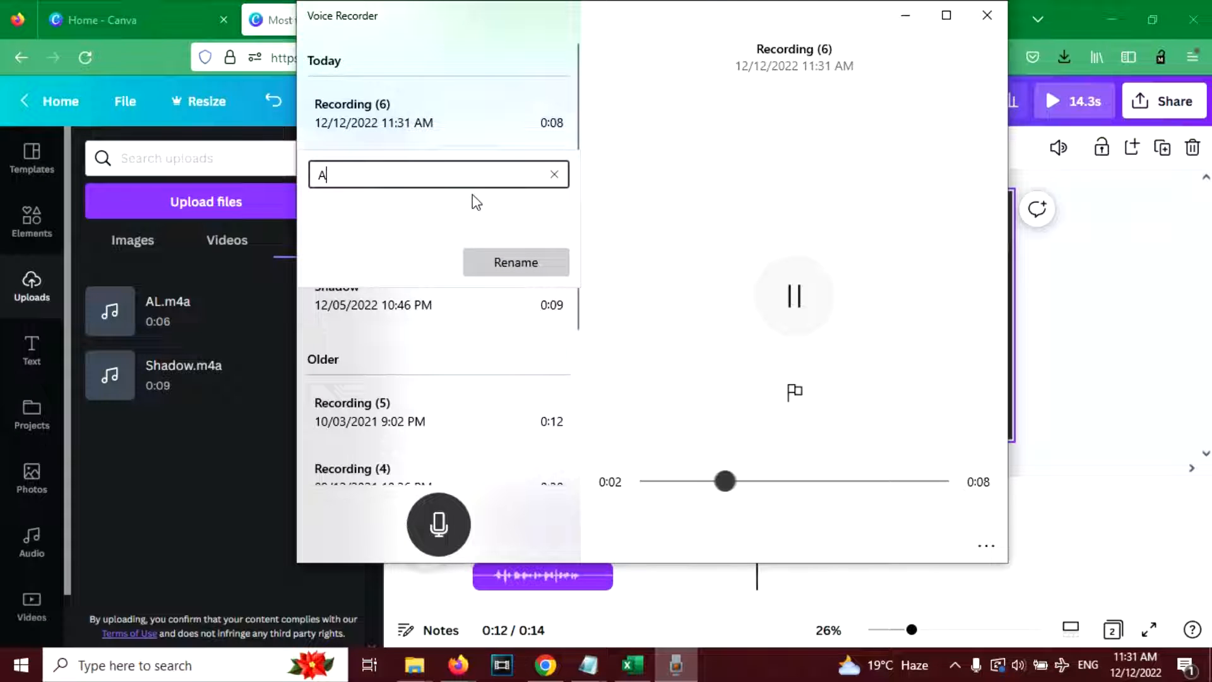
text(L2)
click(508, 271)
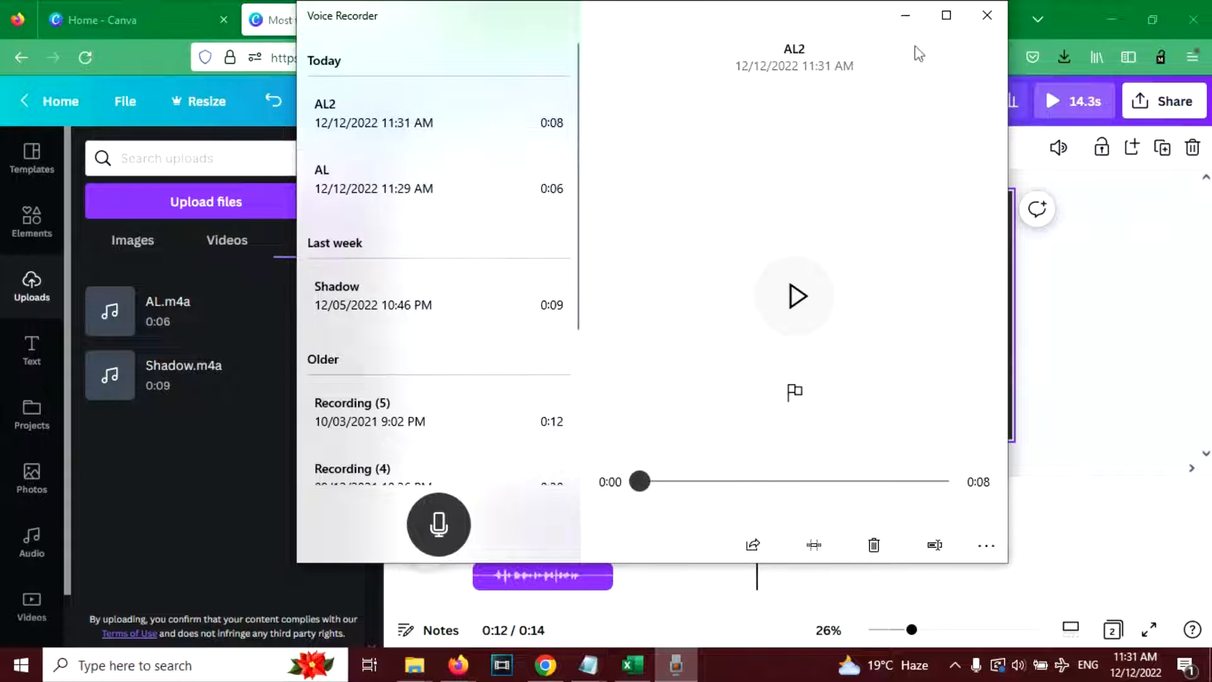
- Close Voice Recorder and upload the AL2 recording to the Canva design
click(987, 17)
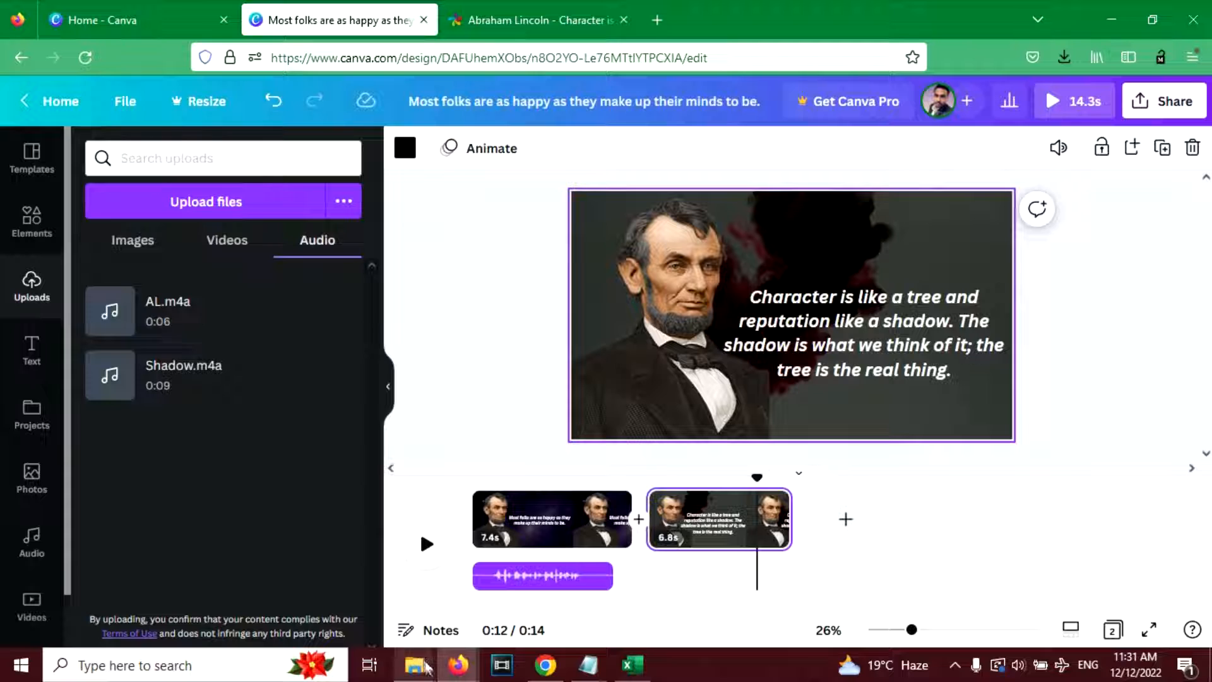
click(247, 201)
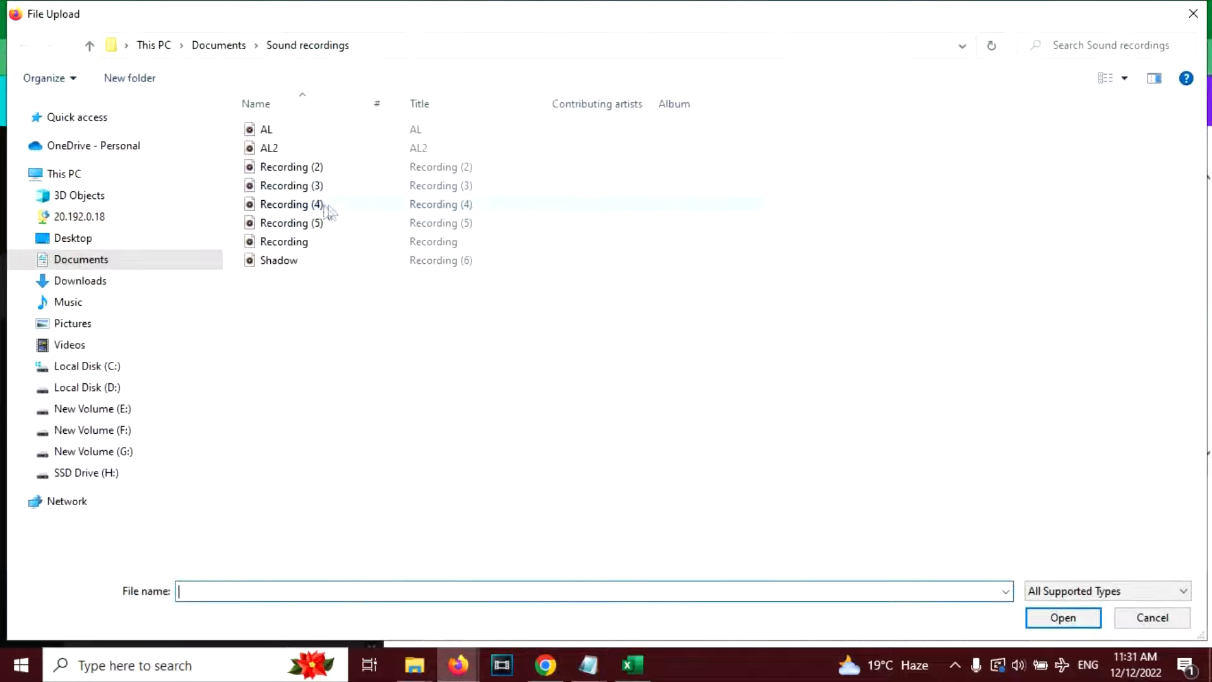
double_click(278, 149)
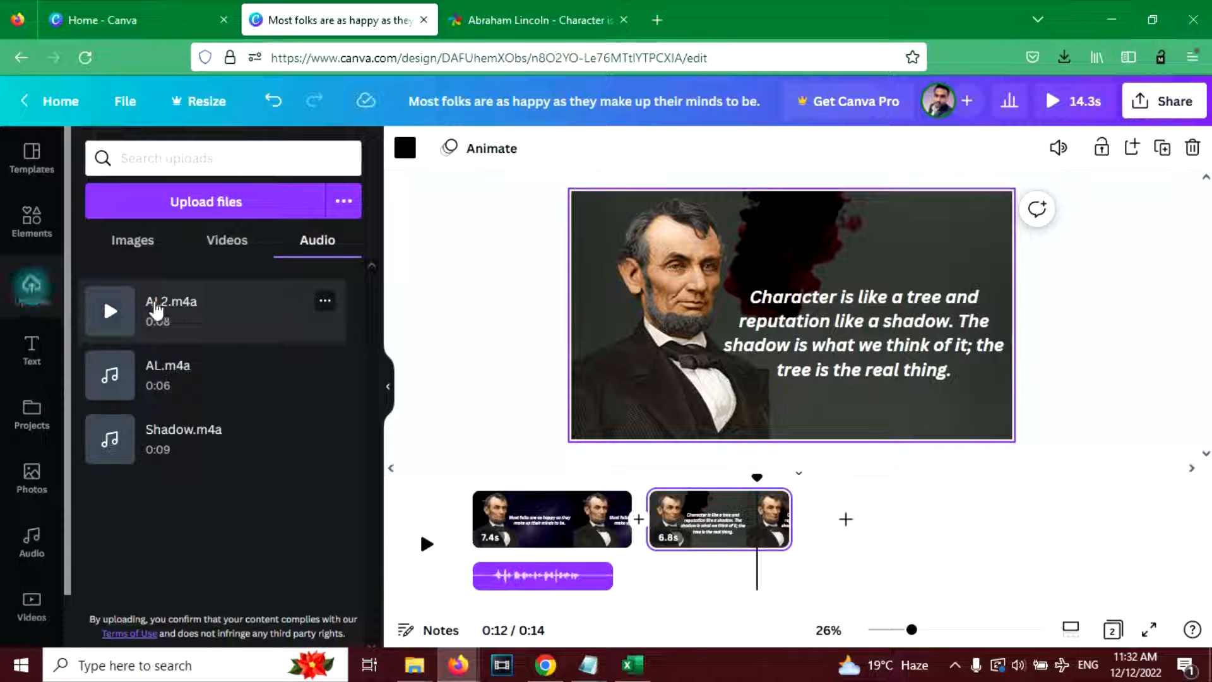
- Place AL2.m4a at the start of page 2, extend the page to 8.4 seconds, and preview the video
drag(187, 308, 720, 541)
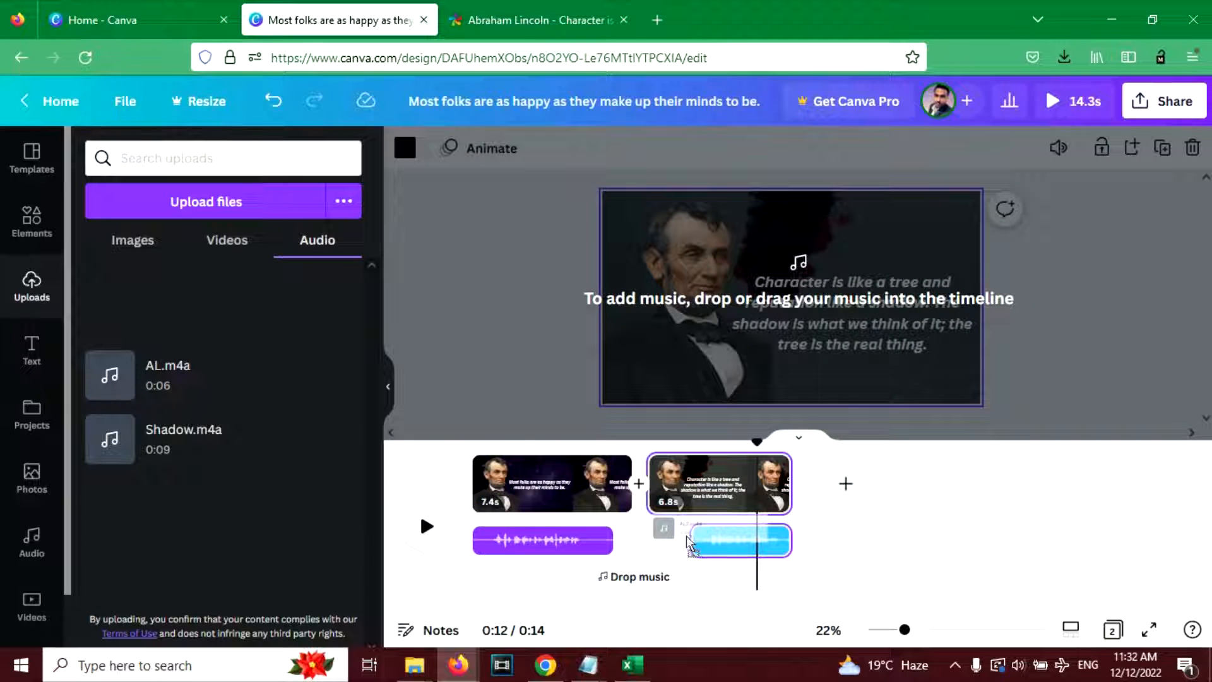
drag(636, 587, 677, 574)
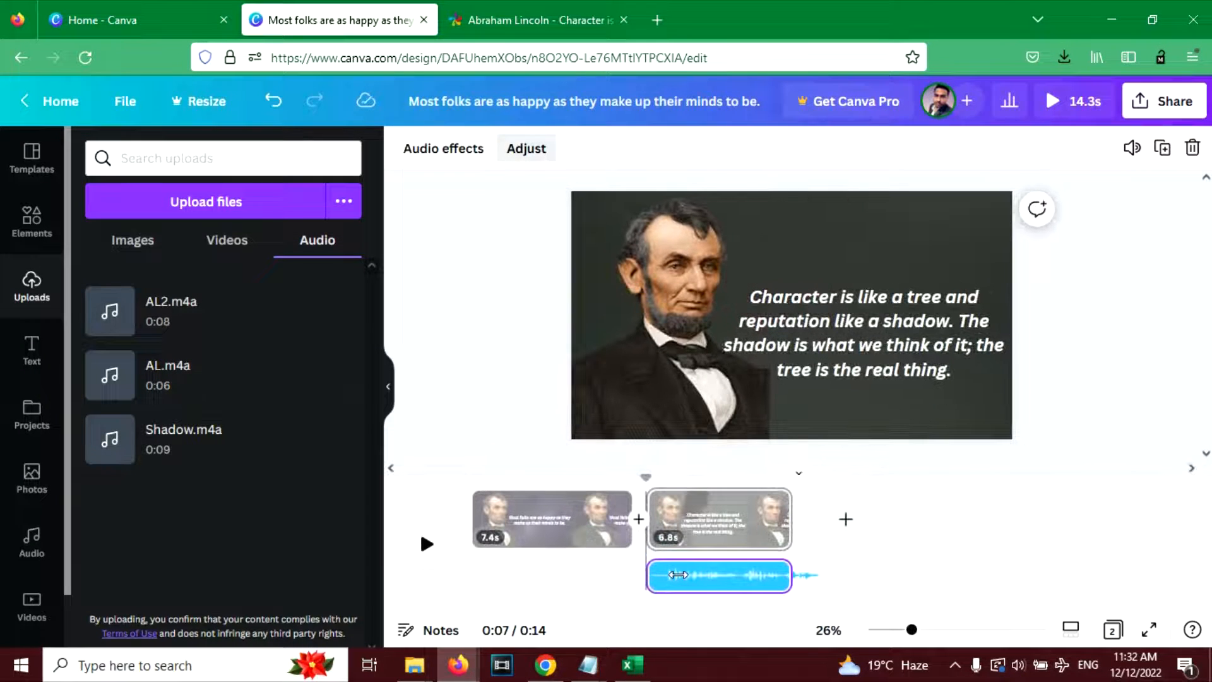
click(573, 575)
key(space)
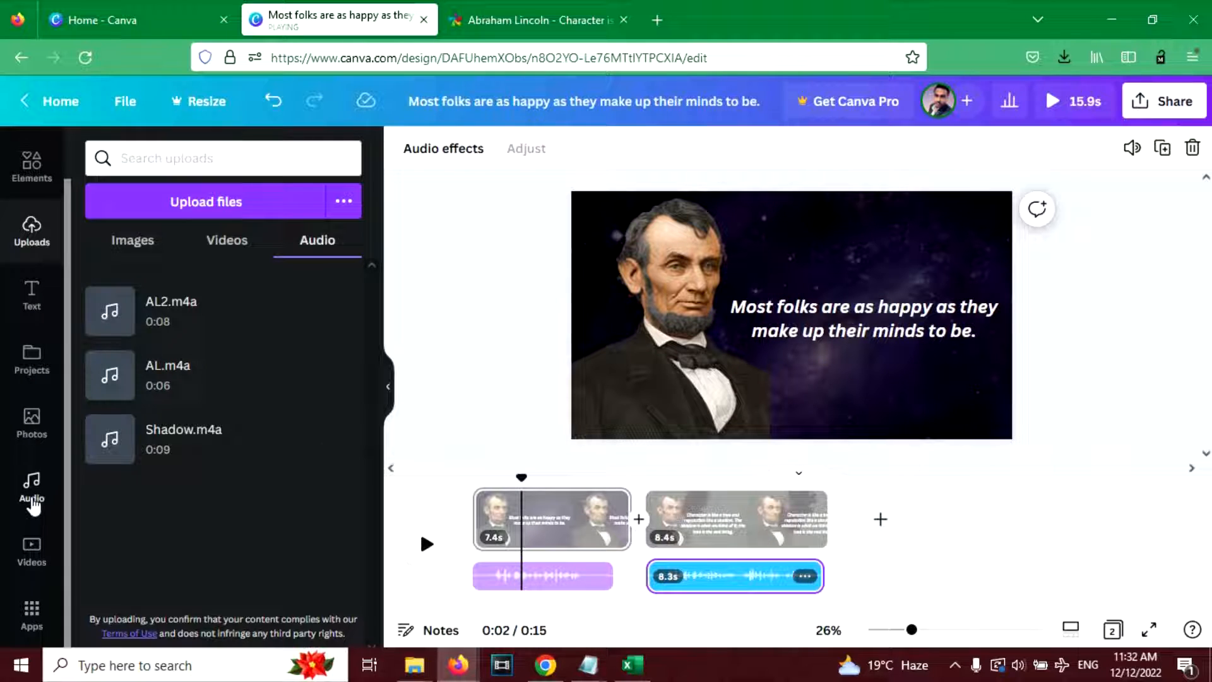
- Browse the stock audio and add Ukulele Song as background music
click(33, 503)
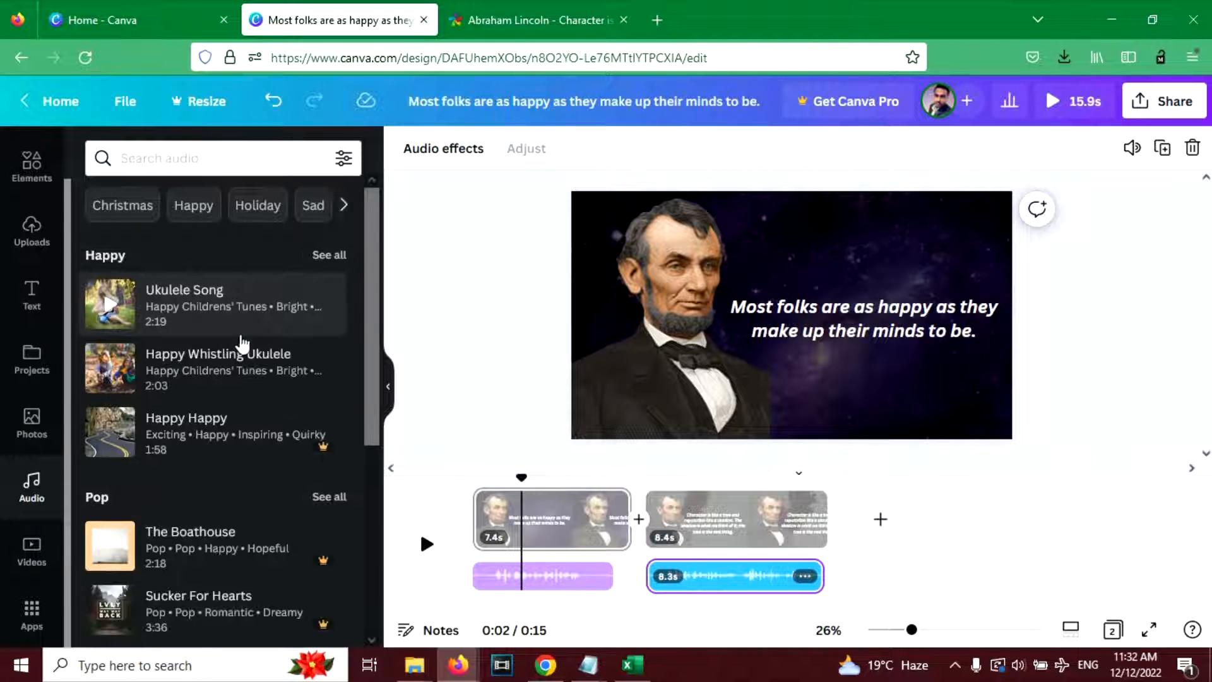
click(176, 159)
scroll(194, 255, down, 1)
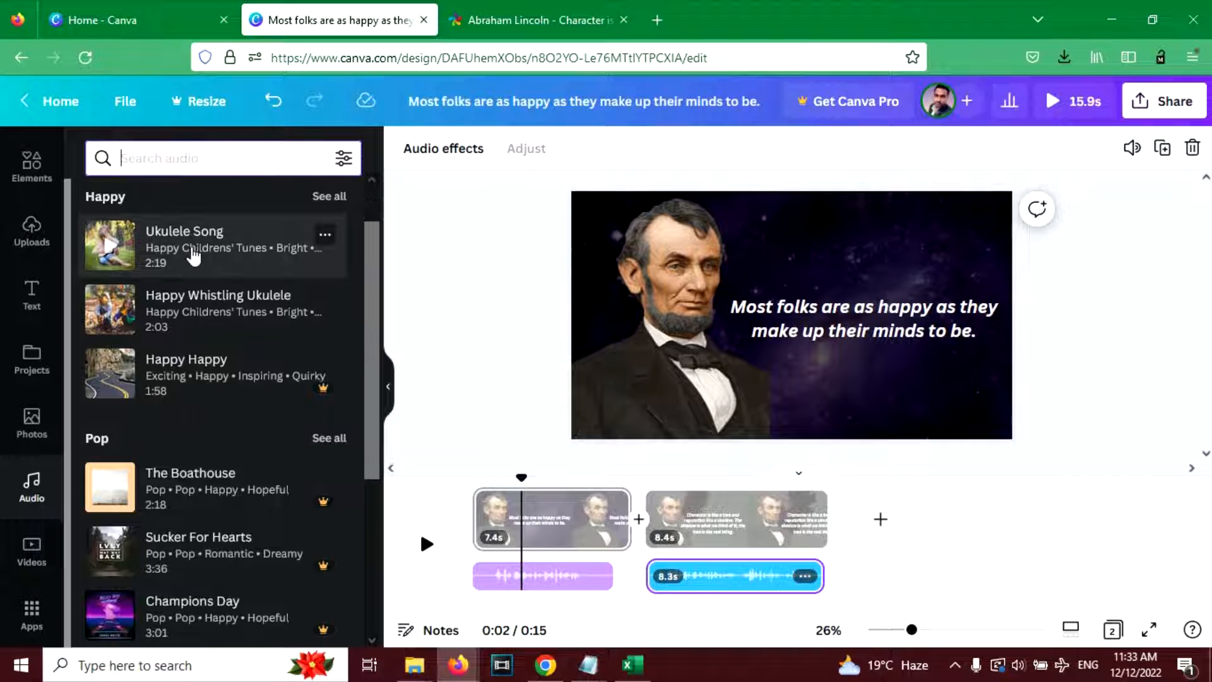
click(194, 255)
- Align the Ukulele Song track with the video's start and extend it to 15.9 seconds across both pages
double_click(563, 574)
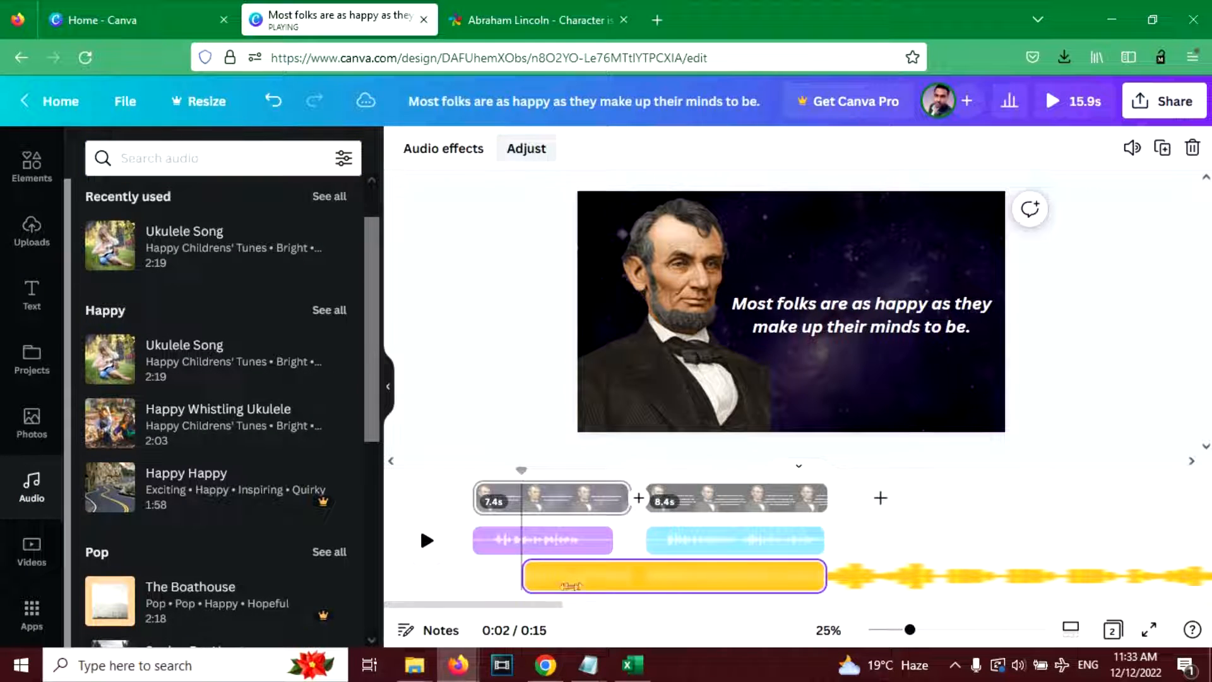
drag(568, 585, 465, 576)
mouse_move(556, 576)
mouse_down()
mouse_move(530, 577)
mouse_move(616, 575)
mouse_move(543, 577)
mouse_up()
click(1155, 389)
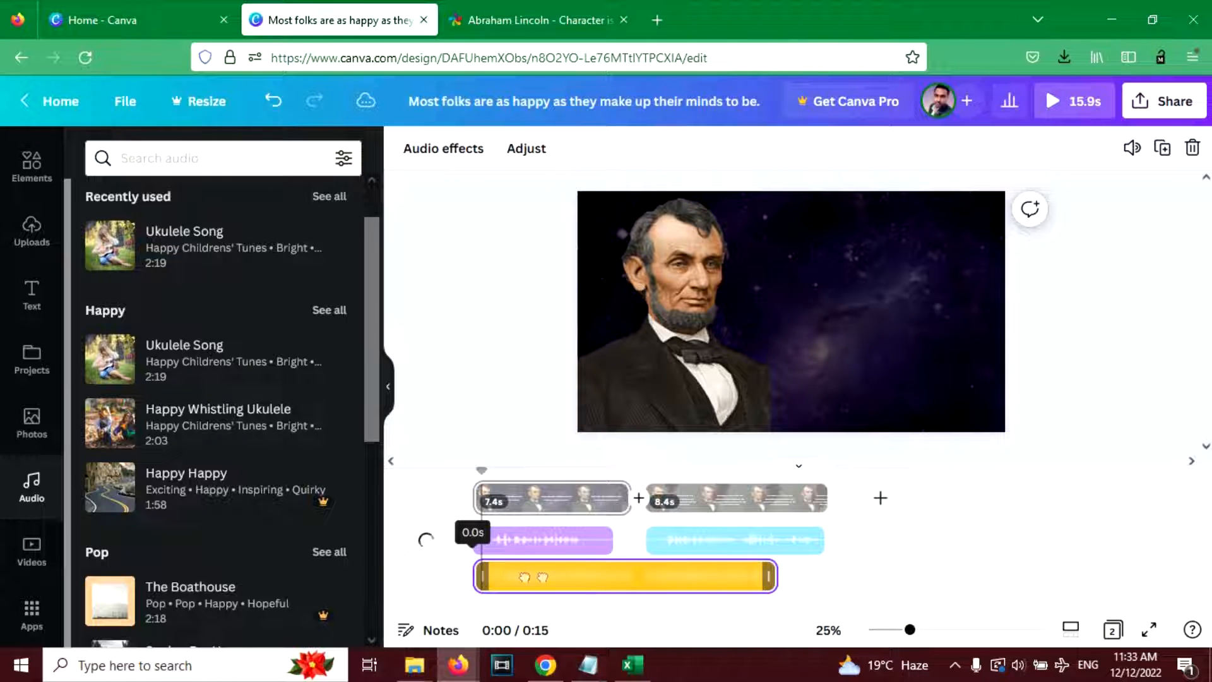
drag(771, 576, 833, 576)
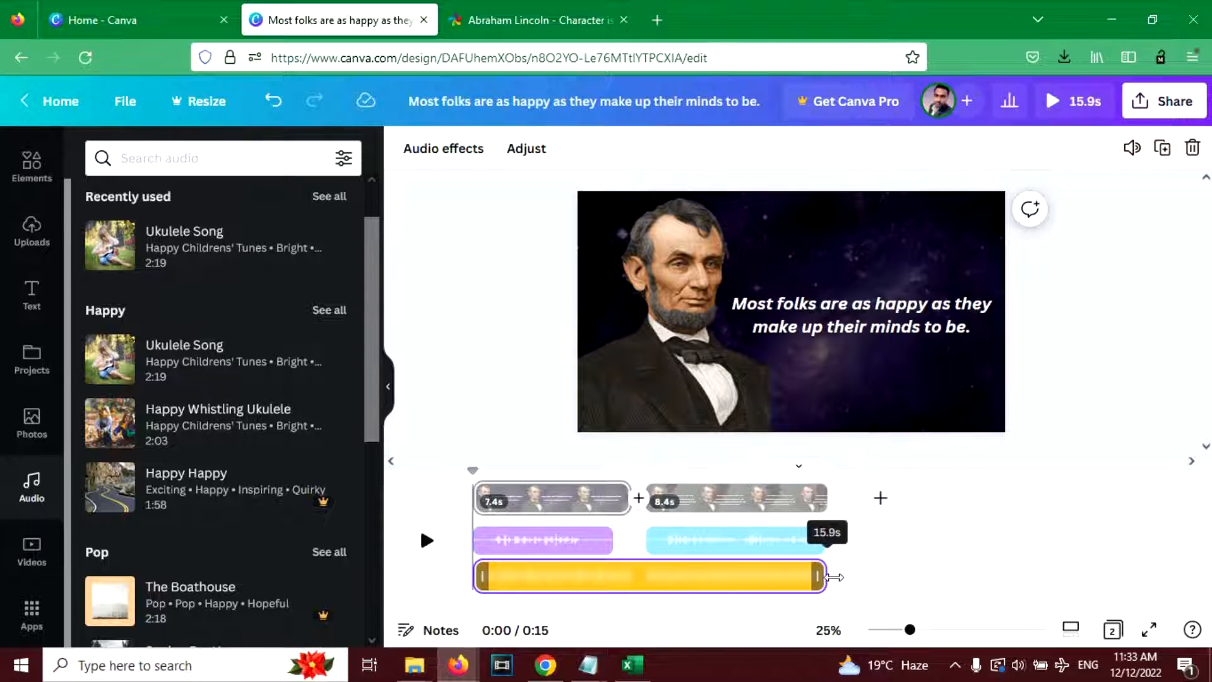
- Lower the Ukulele Song track's volume to 4 and replay the video from the start with the narration
key(space)
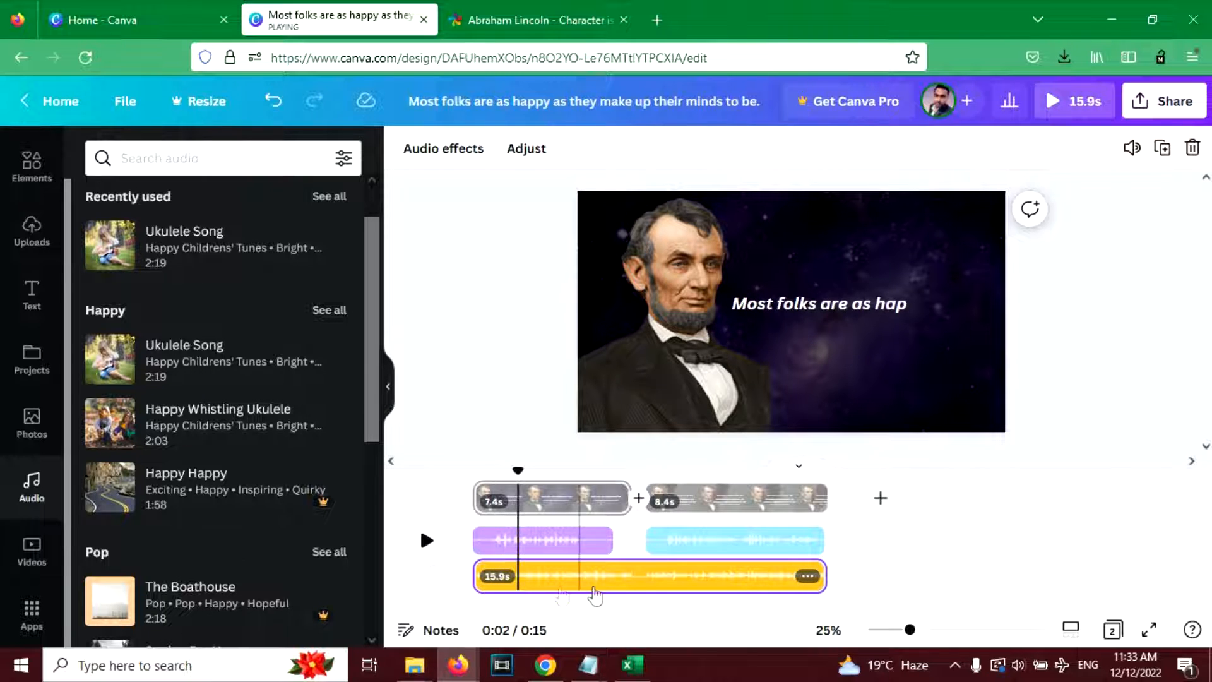
click(644, 590)
click(1131, 149)
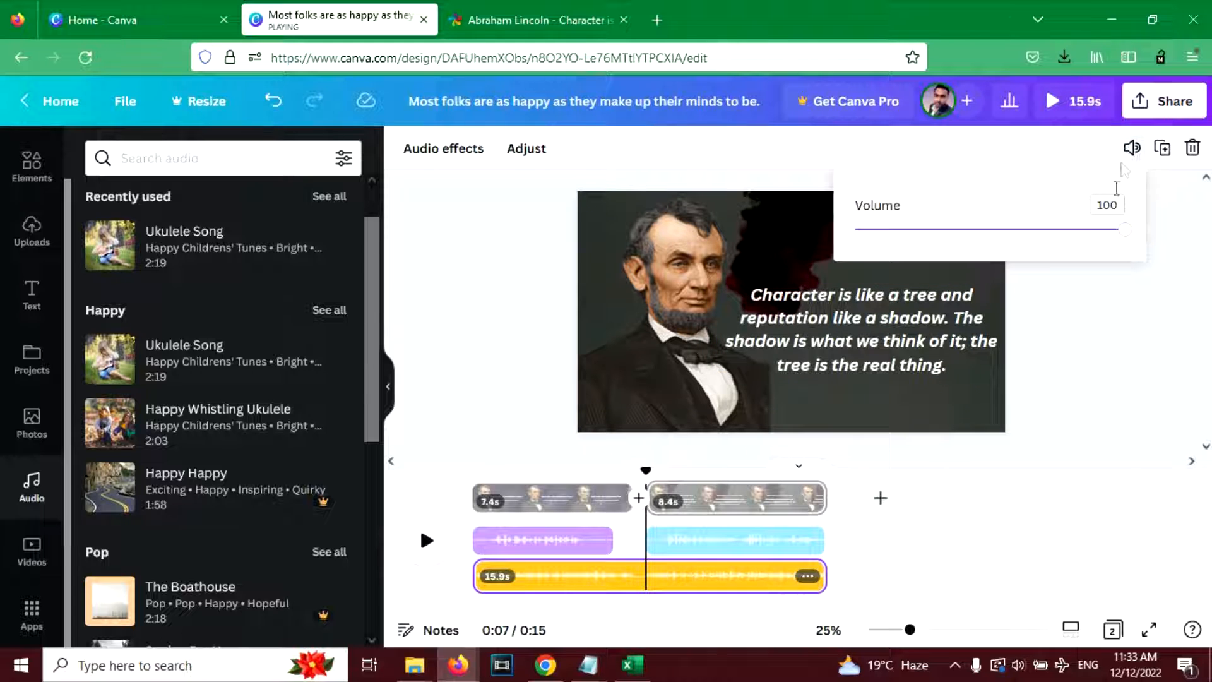
drag(1109, 239, 923, 250)
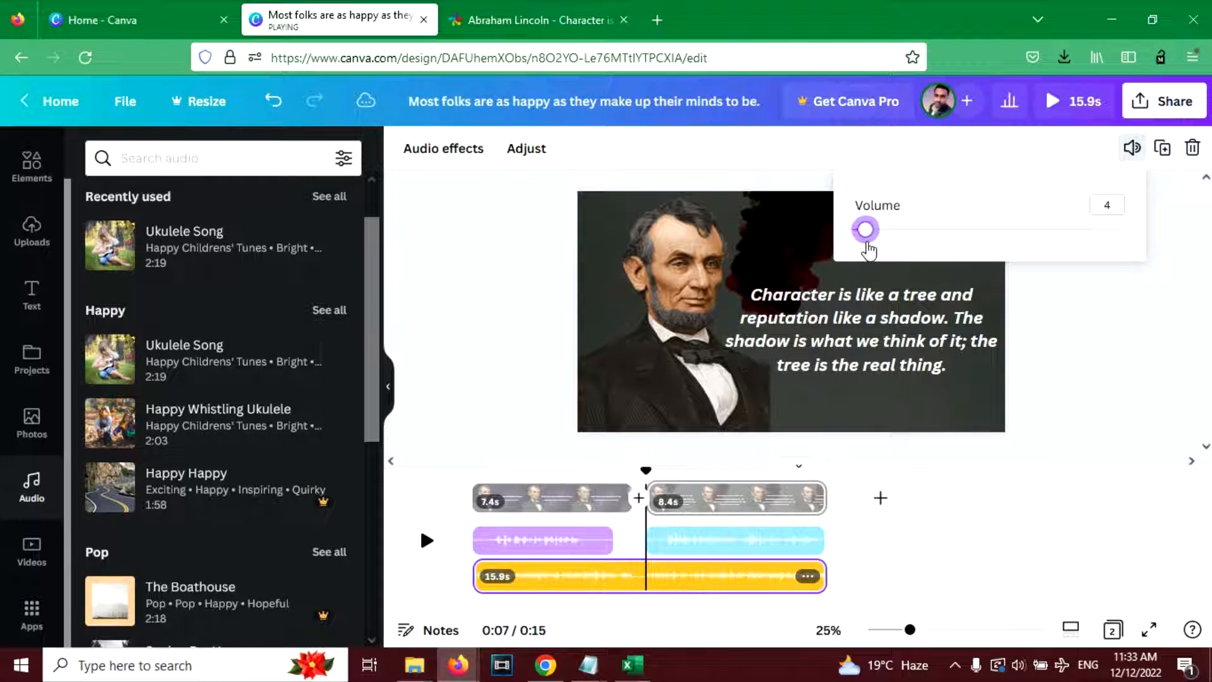
click(482, 540)
click(426, 540)
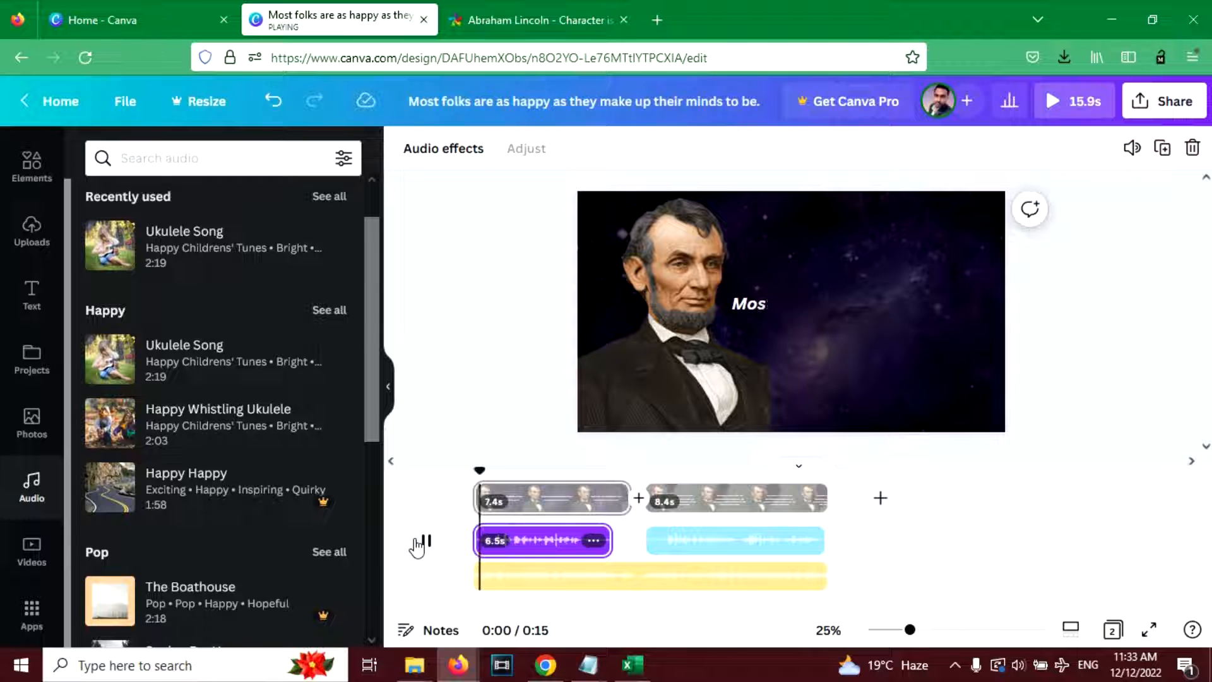